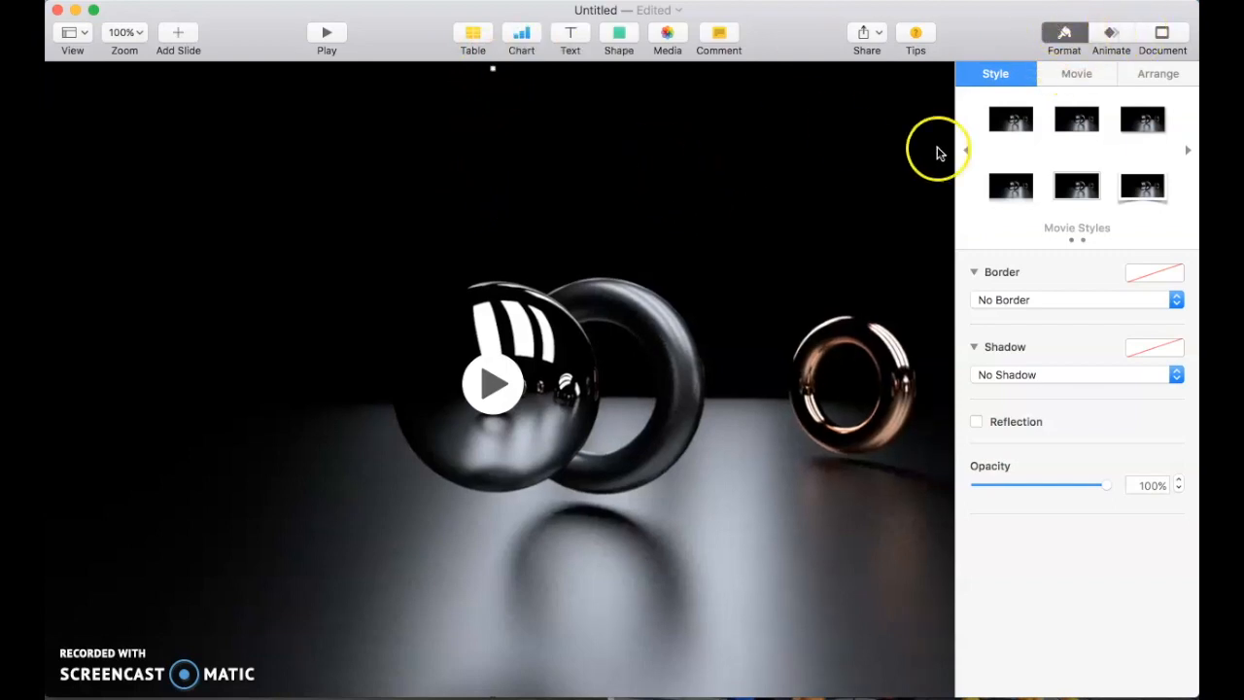
Add a text box over the movie reading "Leading Learner", with the two words on separate lines.
click(1066, 36)
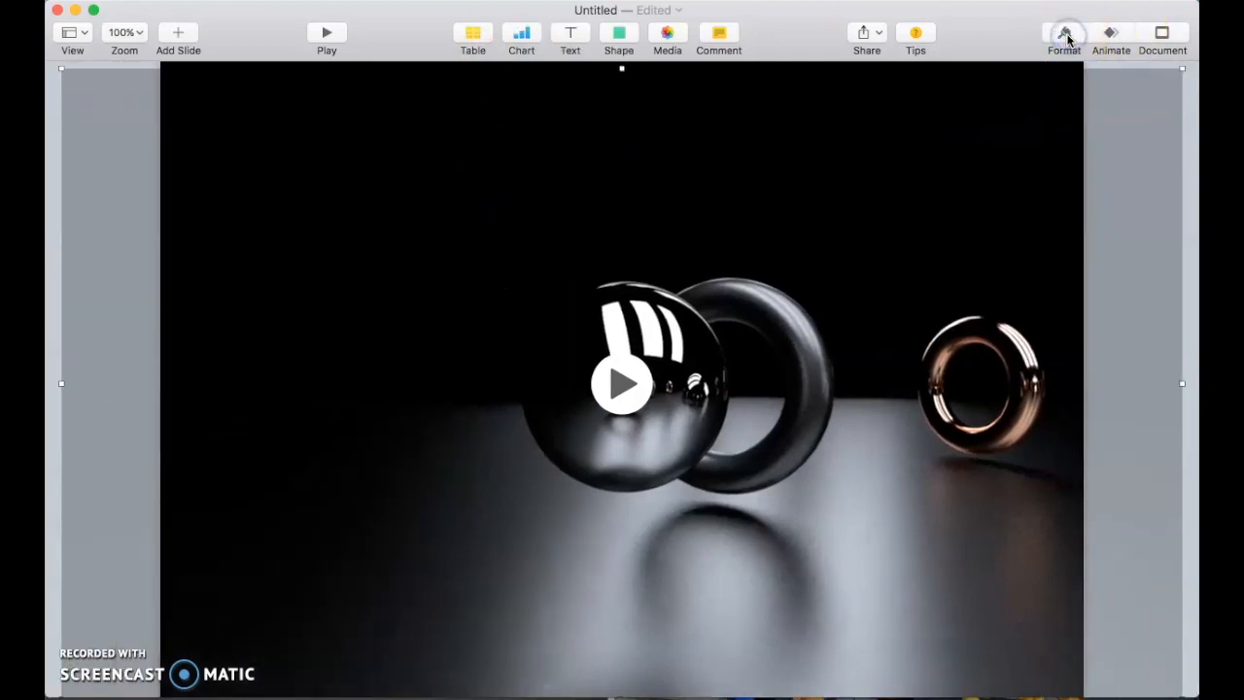
click(1118, 210)
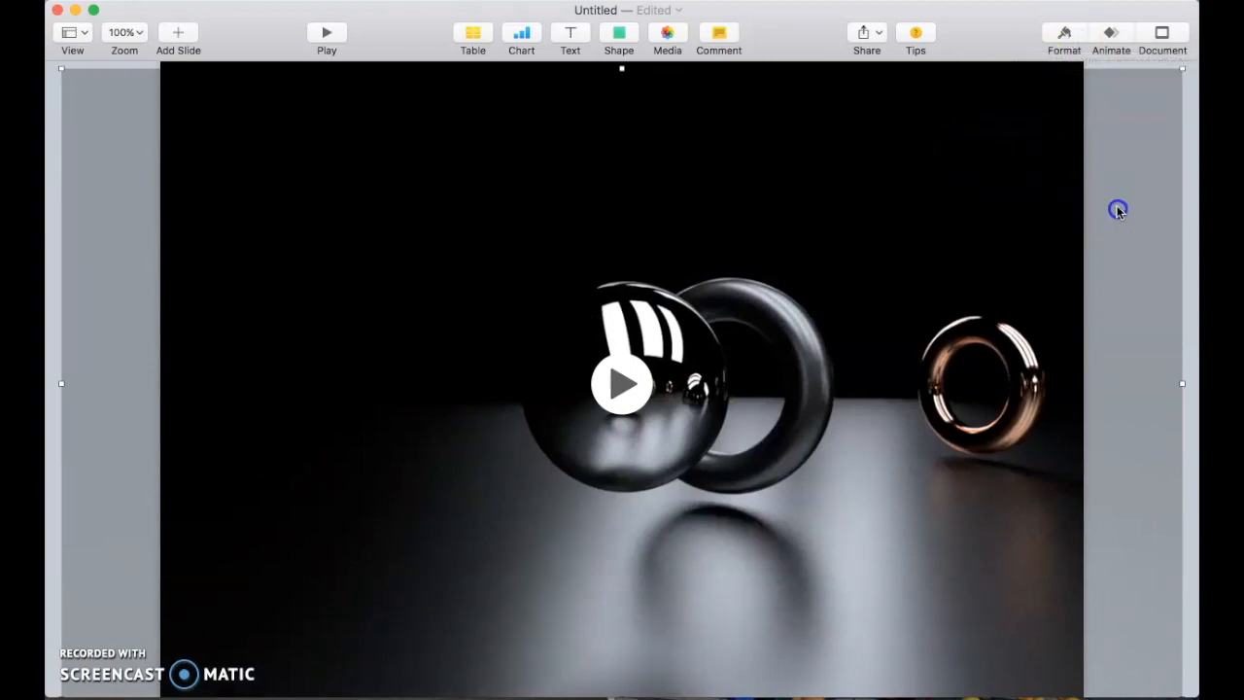
click(574, 36)
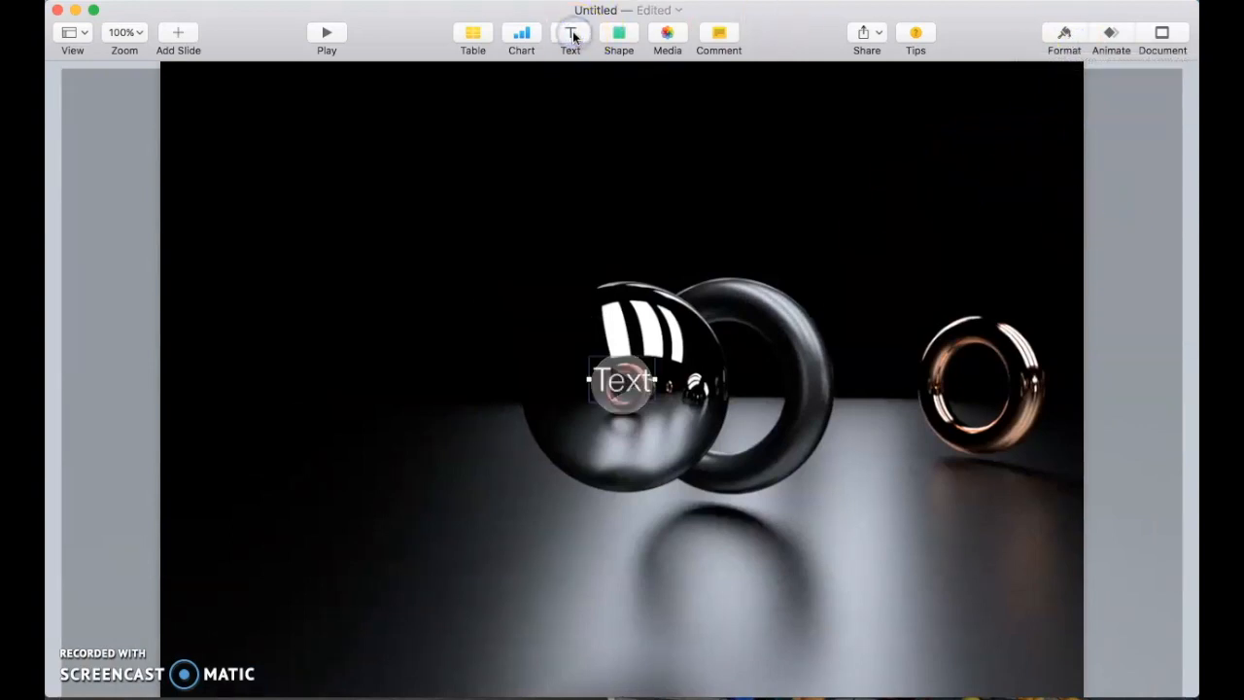
double_click(645, 386)
text(Leading)
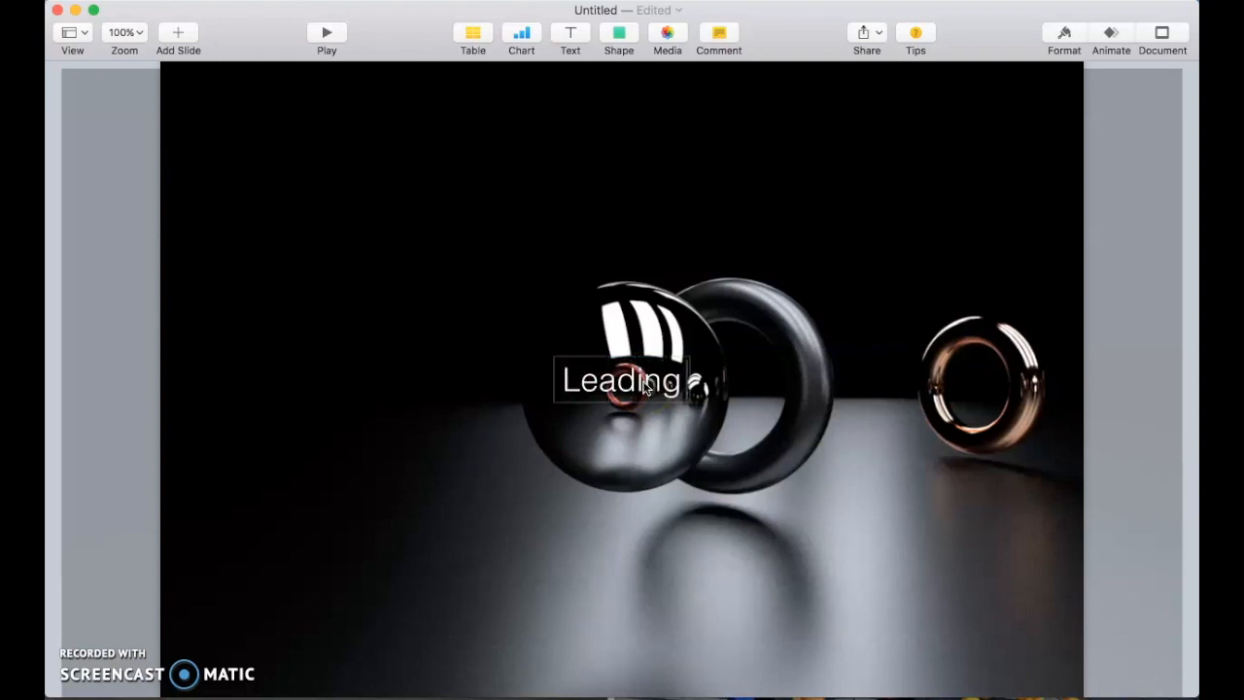
text( Learner)
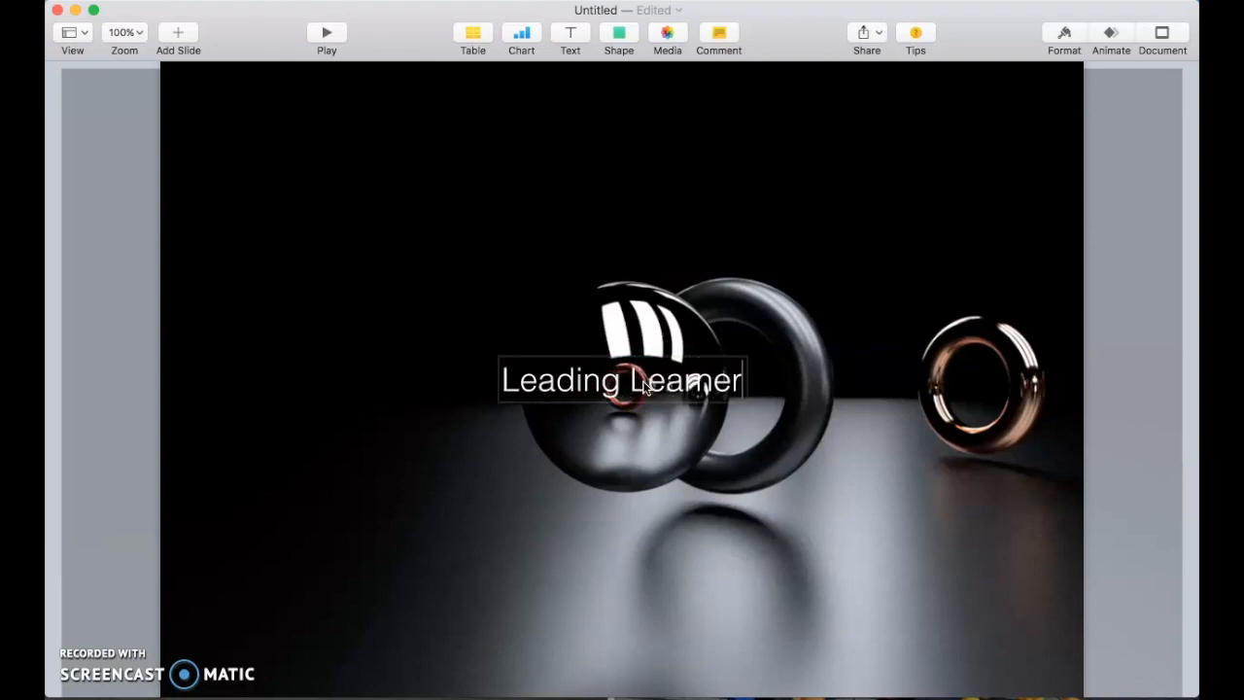
click(632, 381)
key(Return)
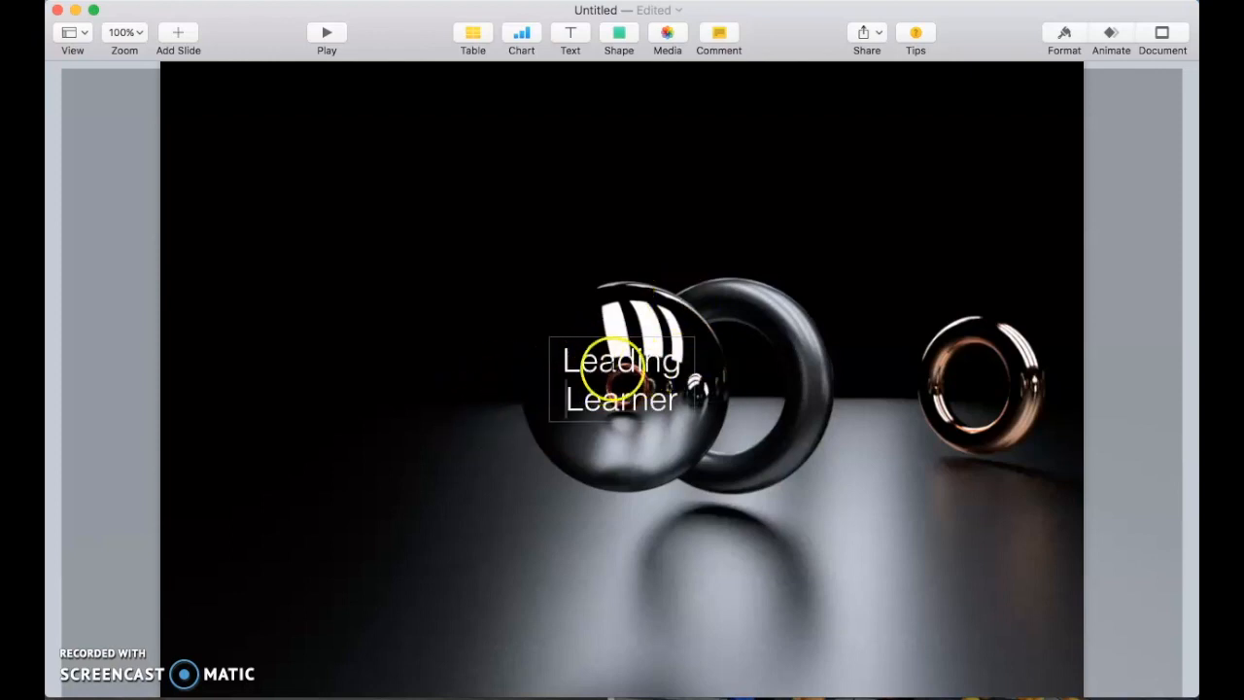
Try to set the text's font to Copperplate with only the insertion point placed in it.
click(1062, 39)
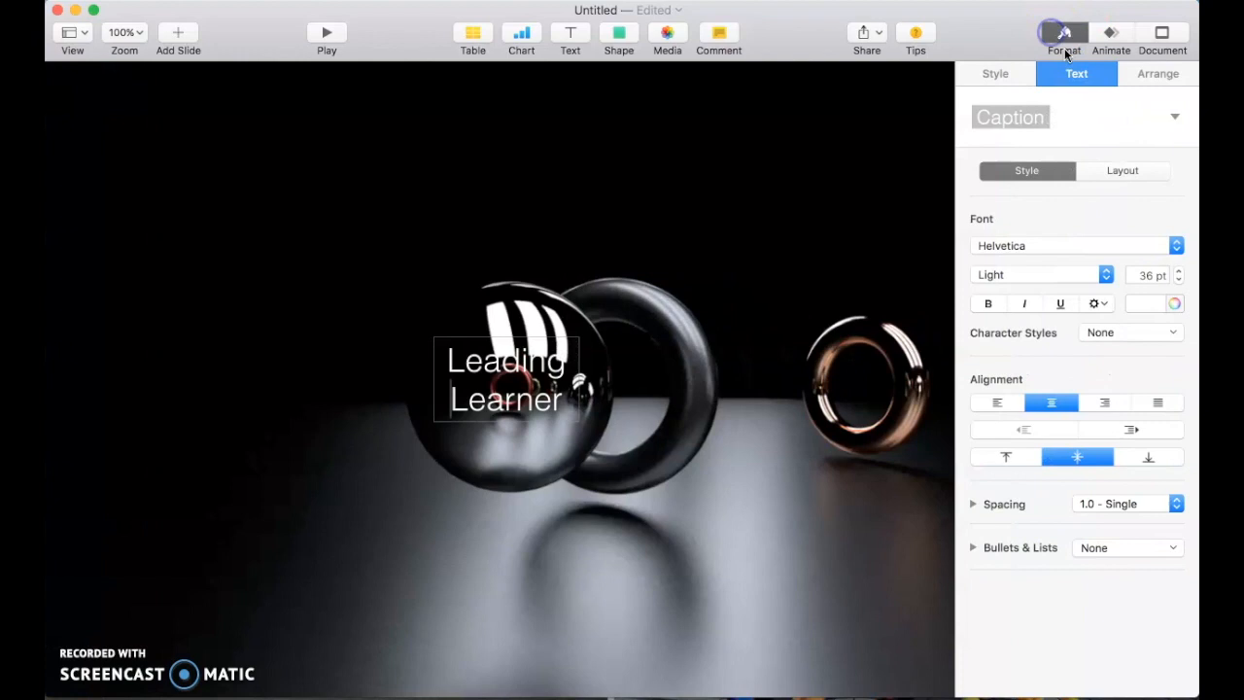
click(1016, 248)
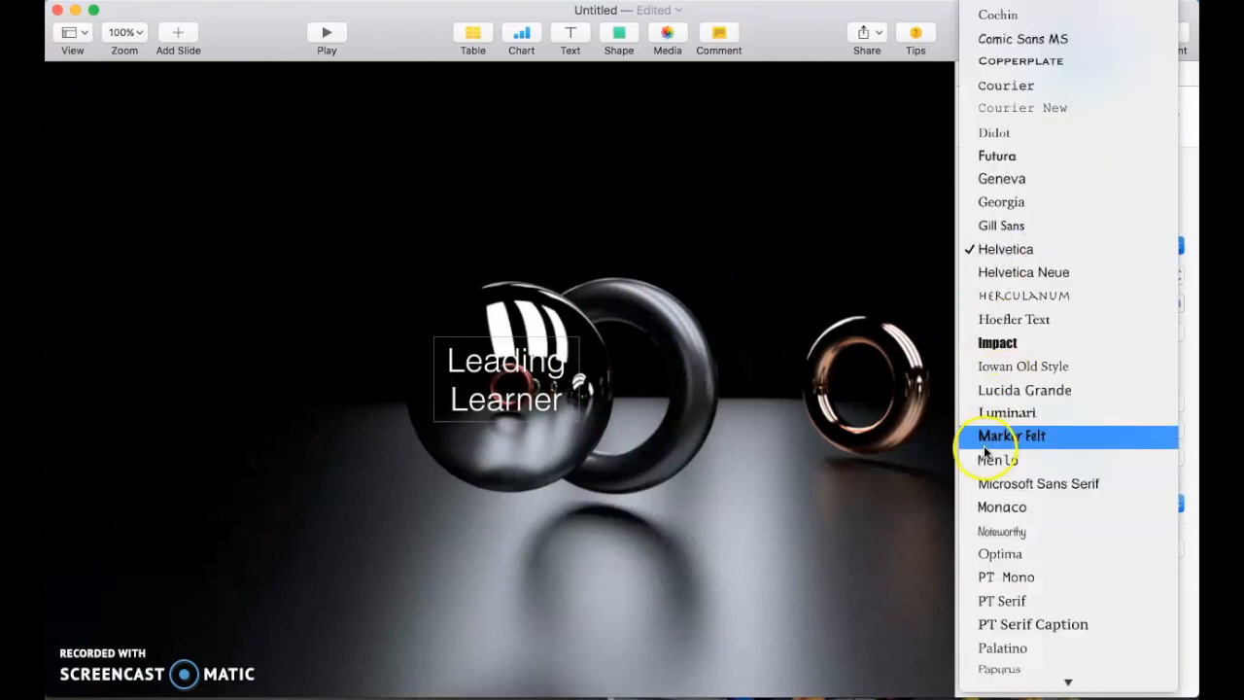
scroll(1001, 507, down, 5)
scroll(1001, 508, up, 10)
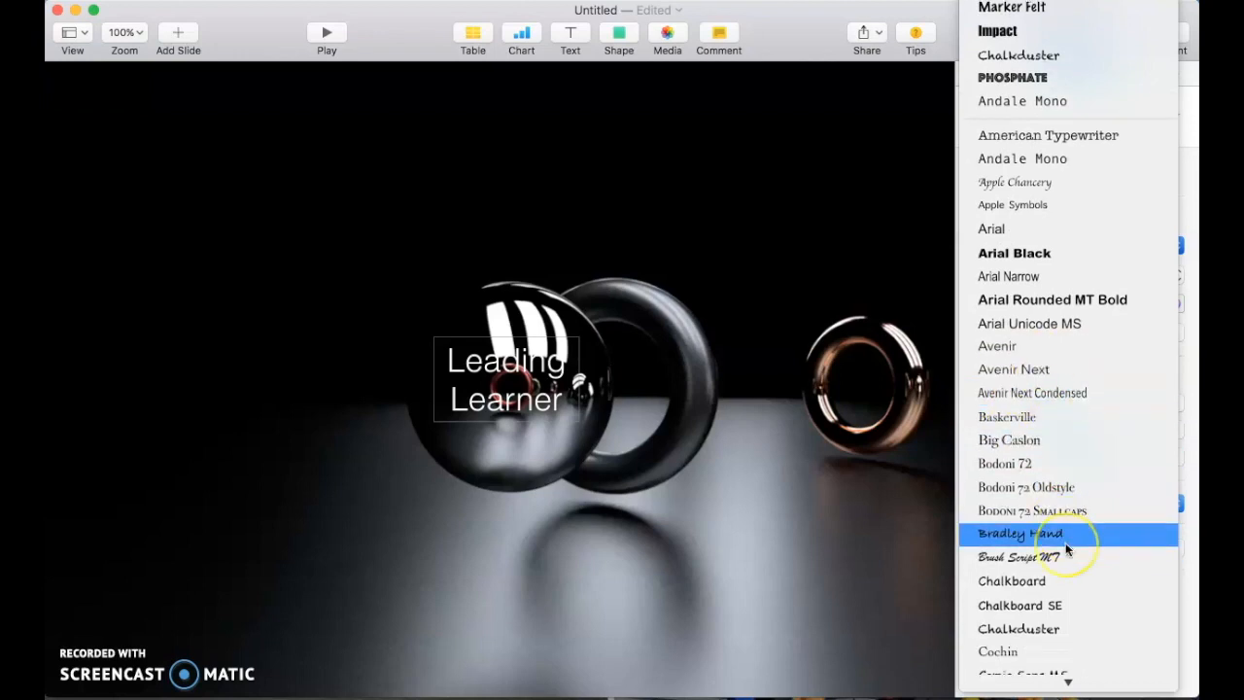
scroll(1066, 542, down, 4)
click(1043, 603)
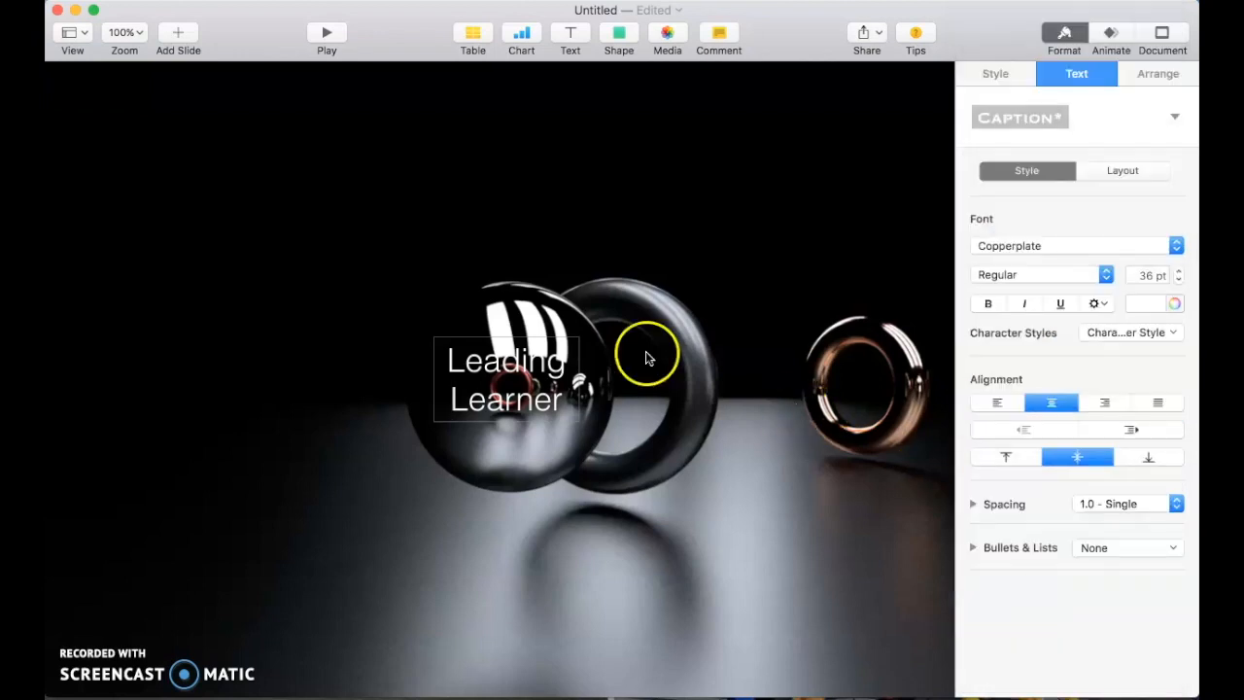
Select all of the "Leading Learner" text and format it in bold Copperplate.
click(461, 356)
triple_click(467, 353)
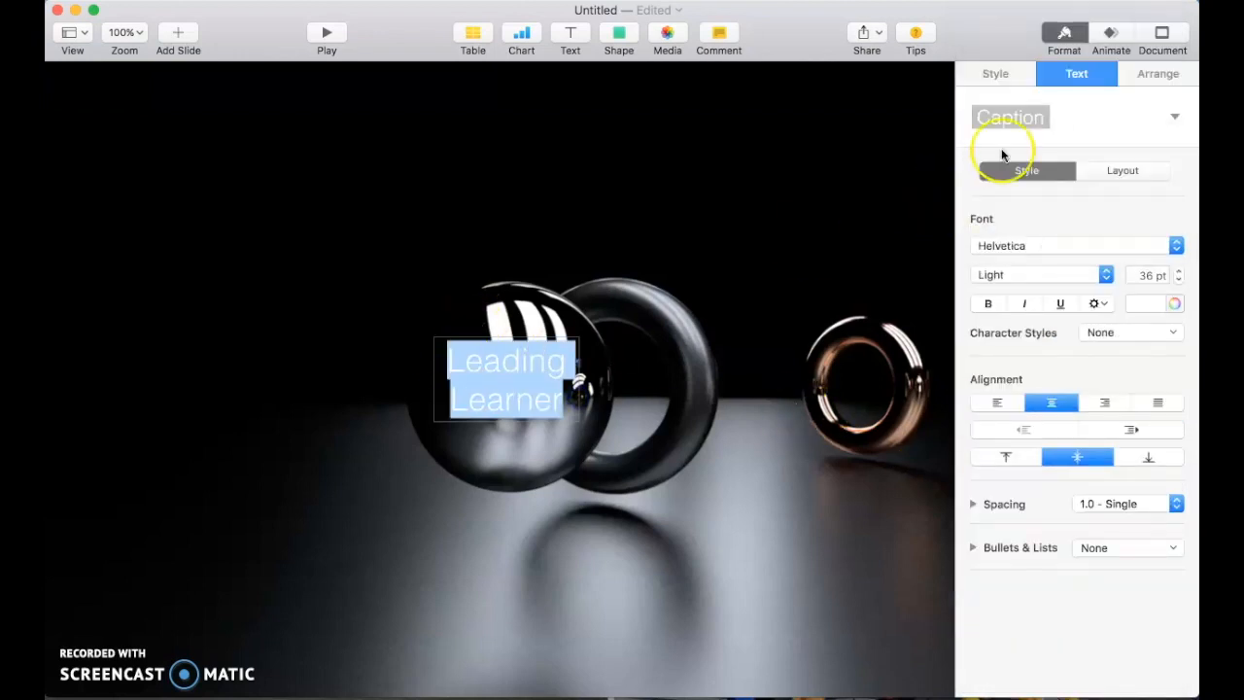
click(1028, 245)
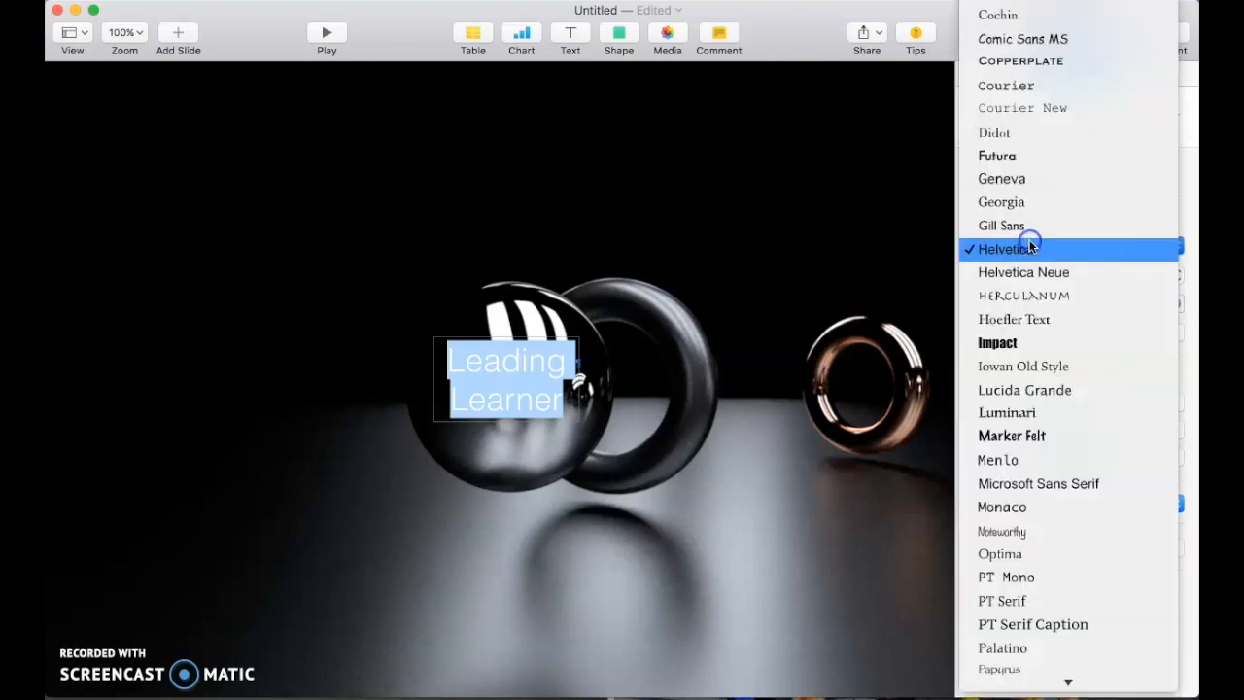
scroll(1035, 277, up, 6)
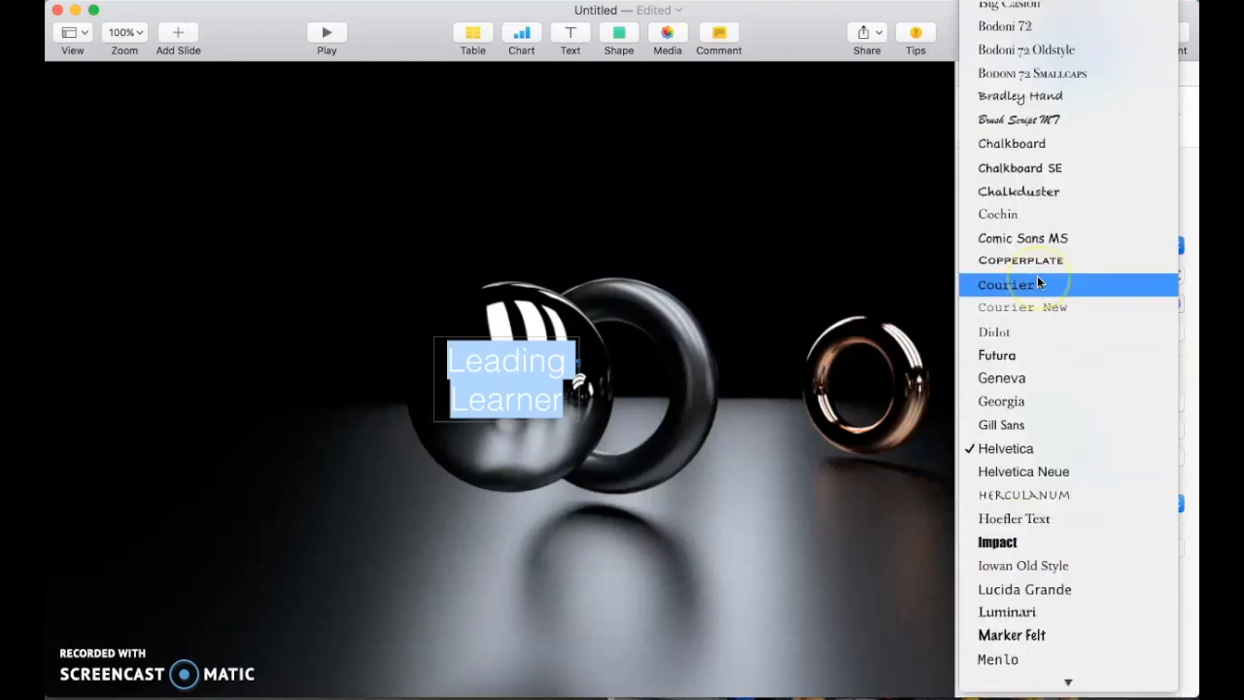
click(1016, 338)
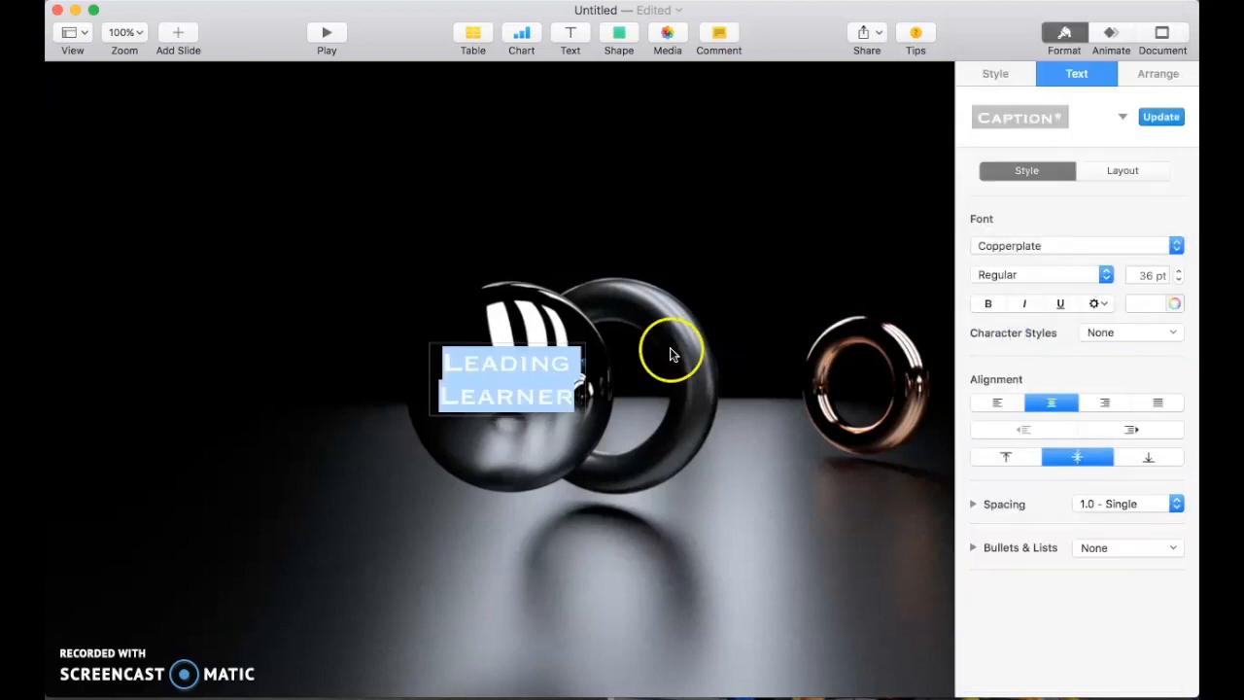
click(988, 304)
Browse the build-in effects available for the background movie, keeping Start Movie.
click(722, 570)
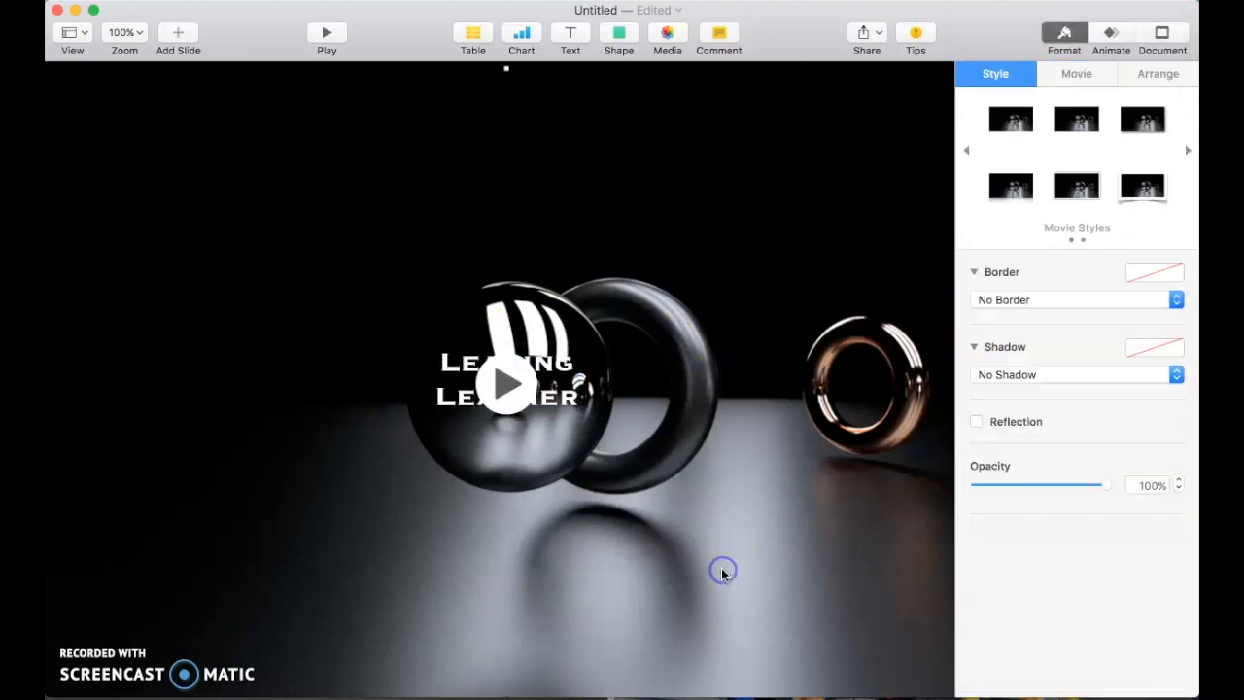
click(1111, 39)
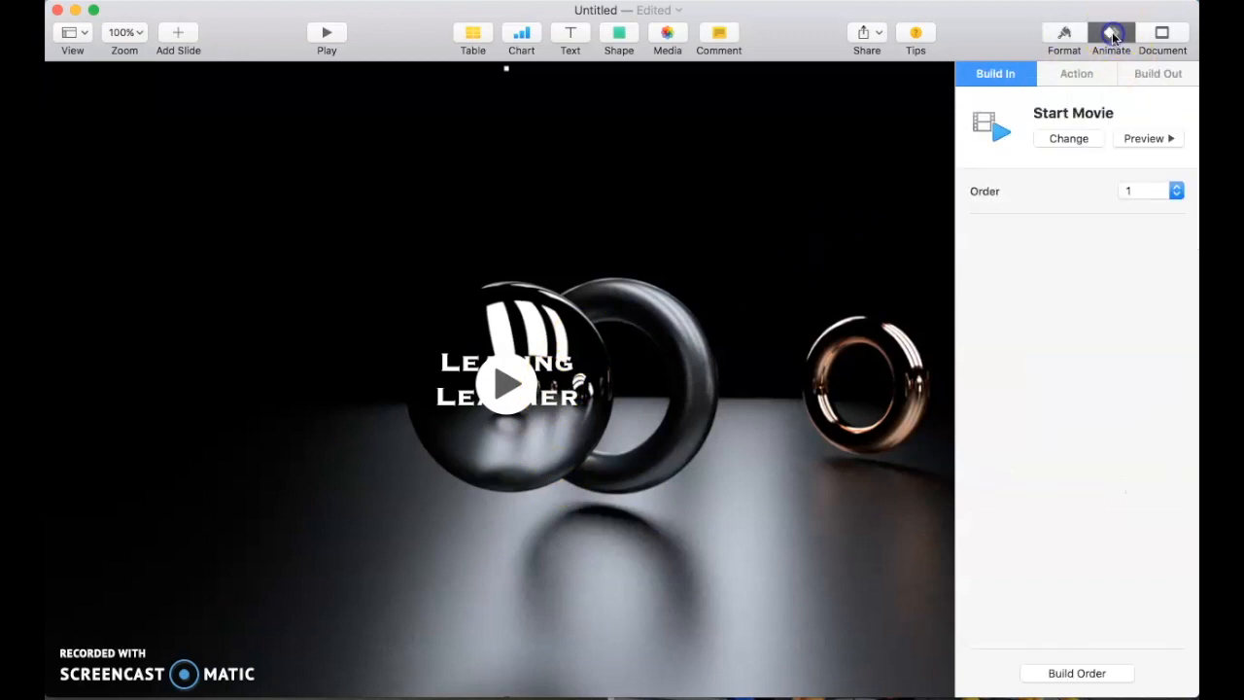
click(1053, 140)
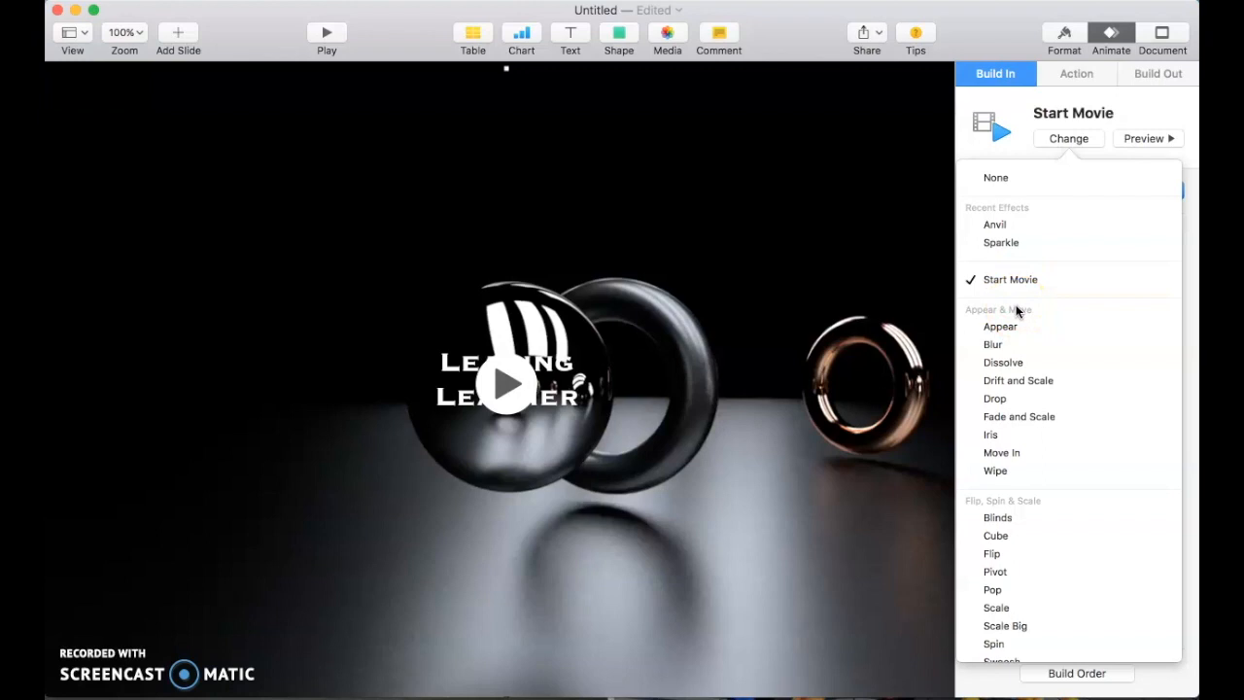
scroll(1046, 400, down, 5)
scroll(1046, 400, up, 5)
click(1036, 273)
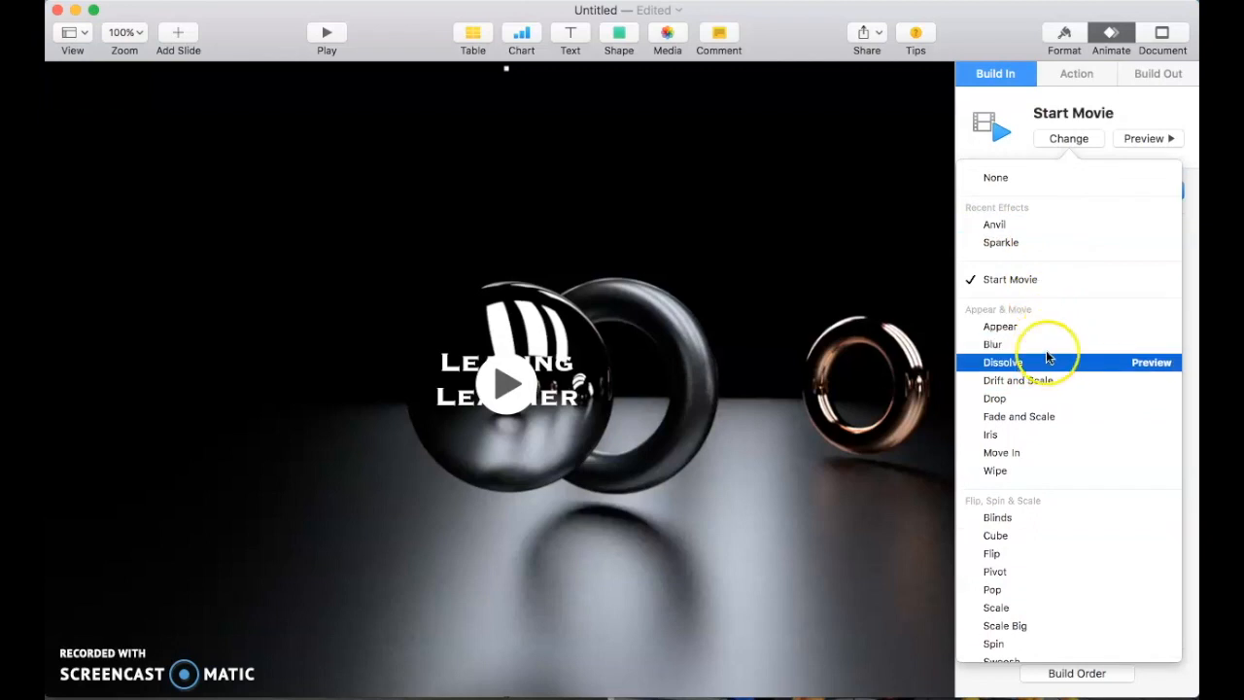
Give the "Leading Learner" text a Trace build-in effect and set its order to 1.
click(515, 386)
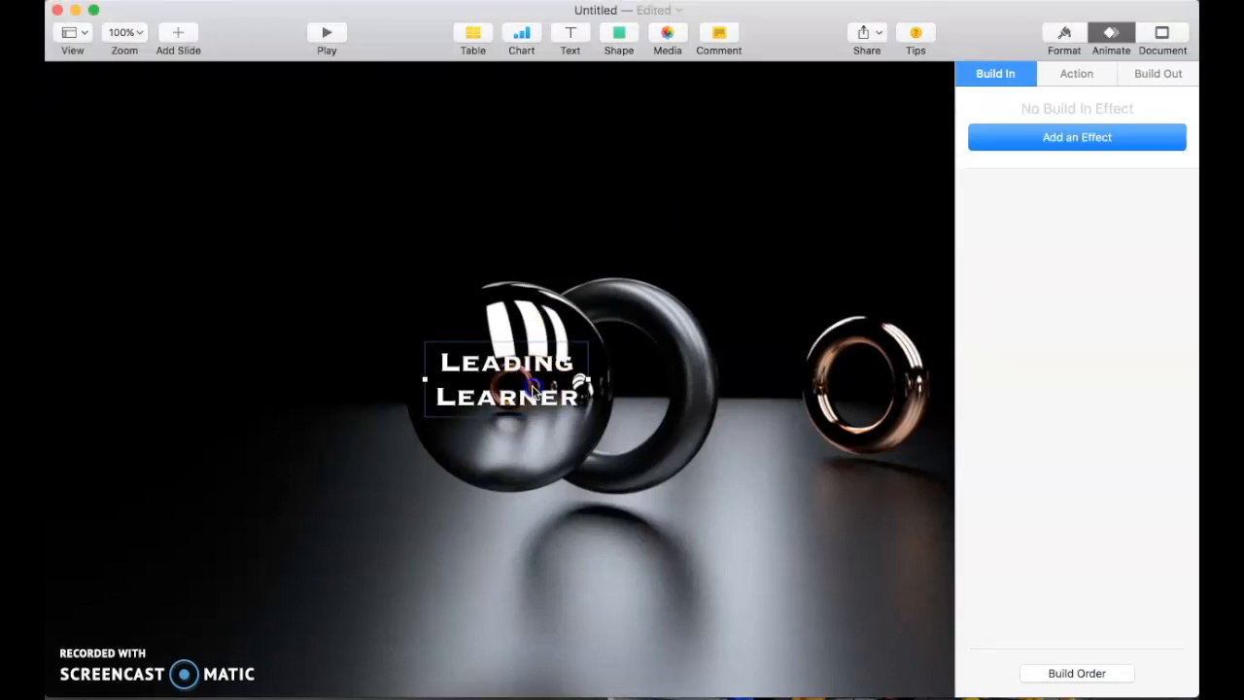
click(1078, 139)
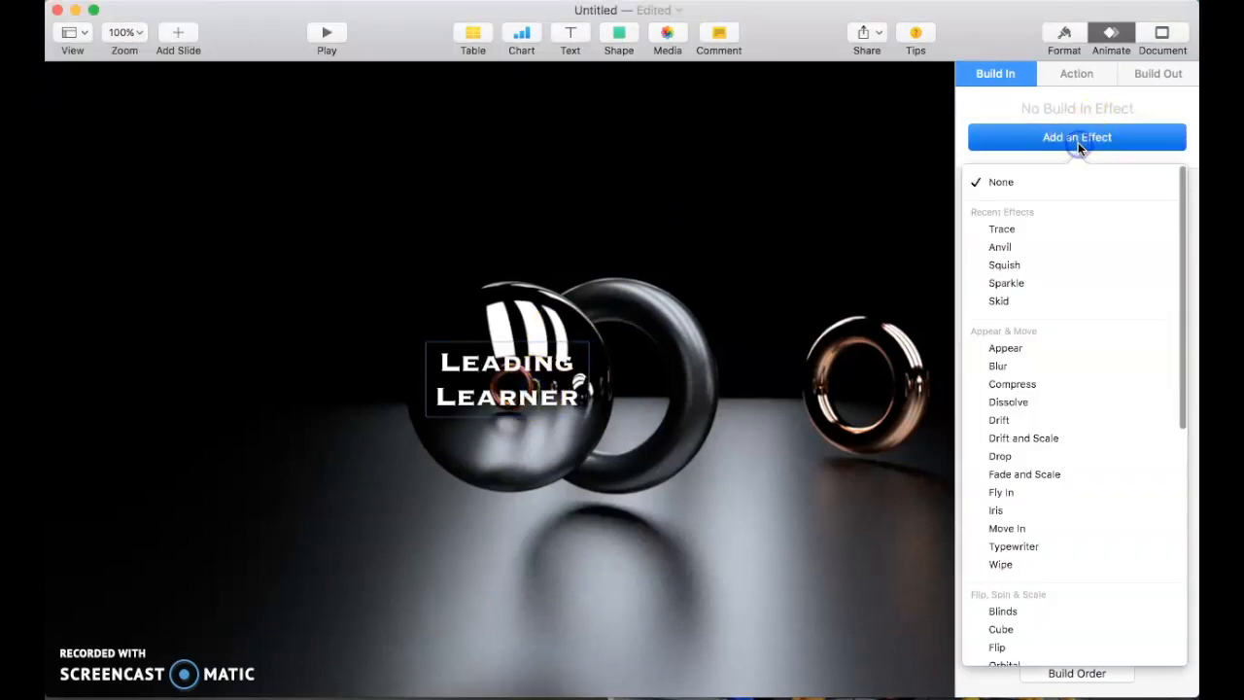
click(1038, 230)
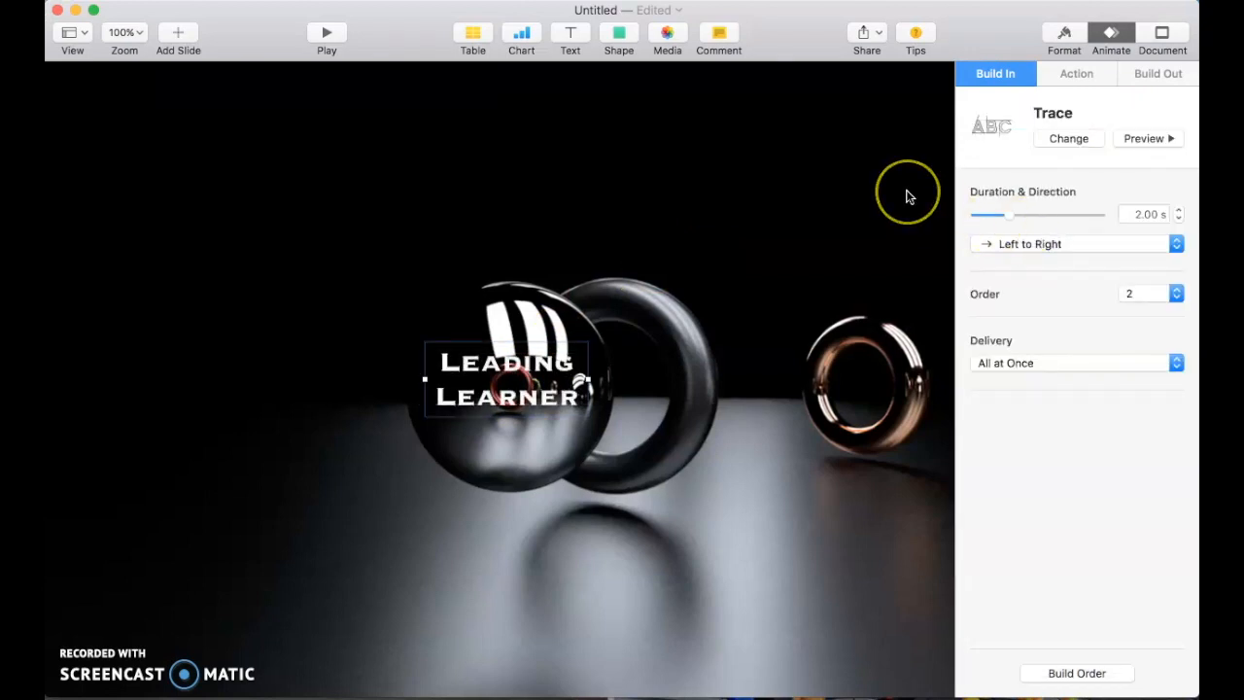
click(1177, 293)
click(1180, 296)
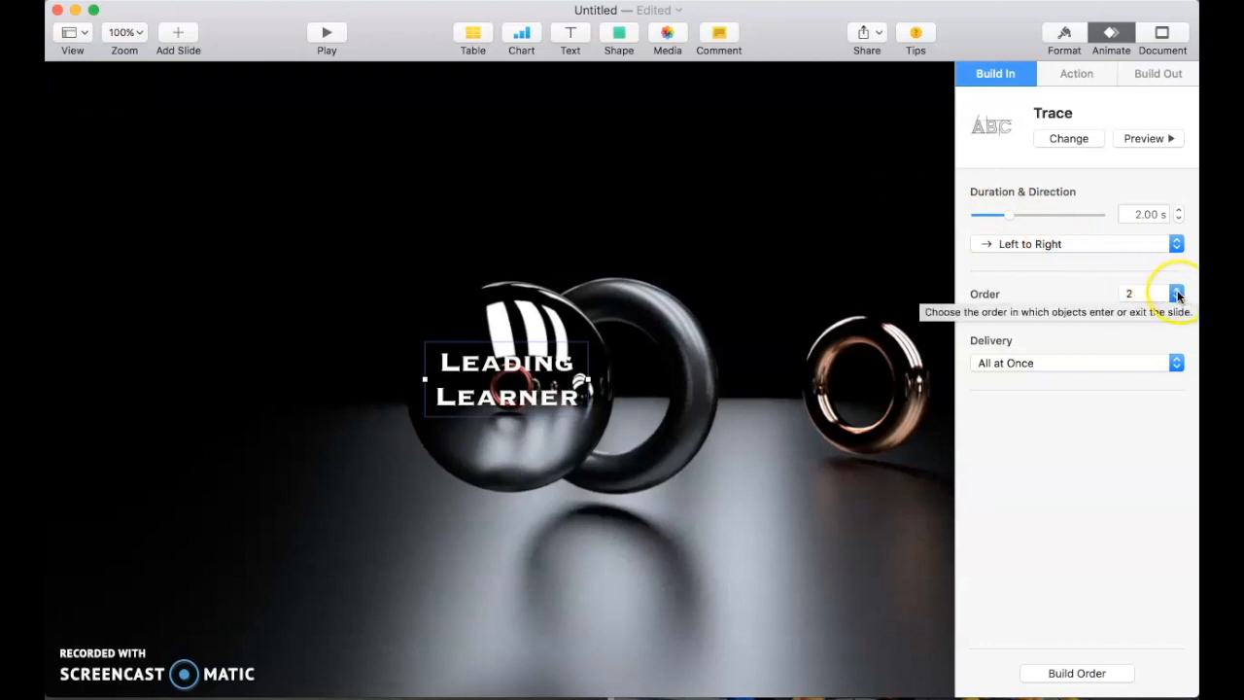
click(1177, 294)
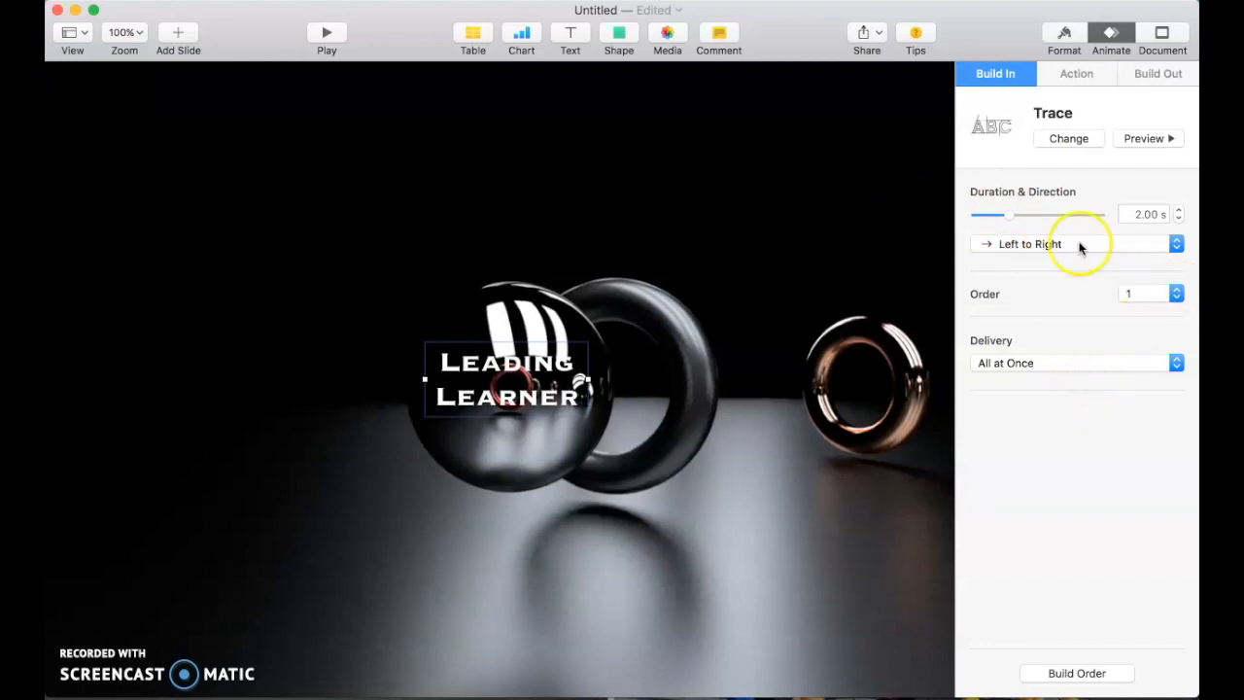
Add a Diffuse build-out effect to the "Leading Learner" text.
click(1078, 78)
click(1040, 144)
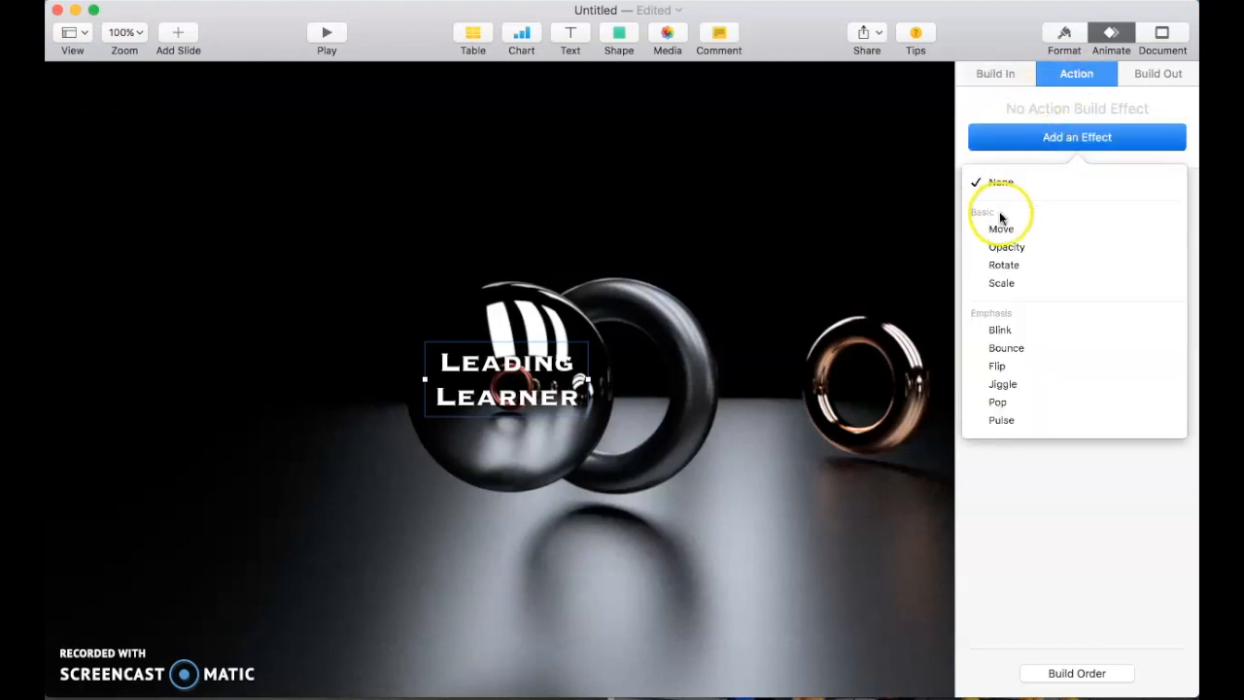
click(1127, 88)
click(1144, 74)
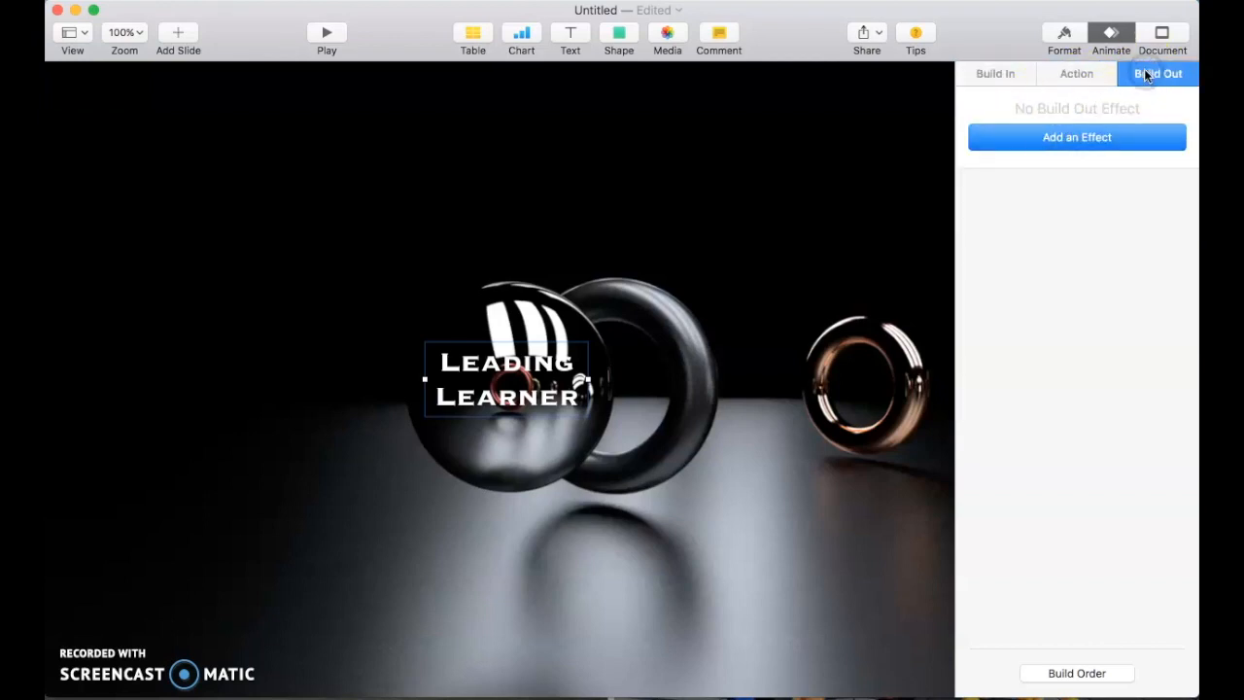
click(1059, 138)
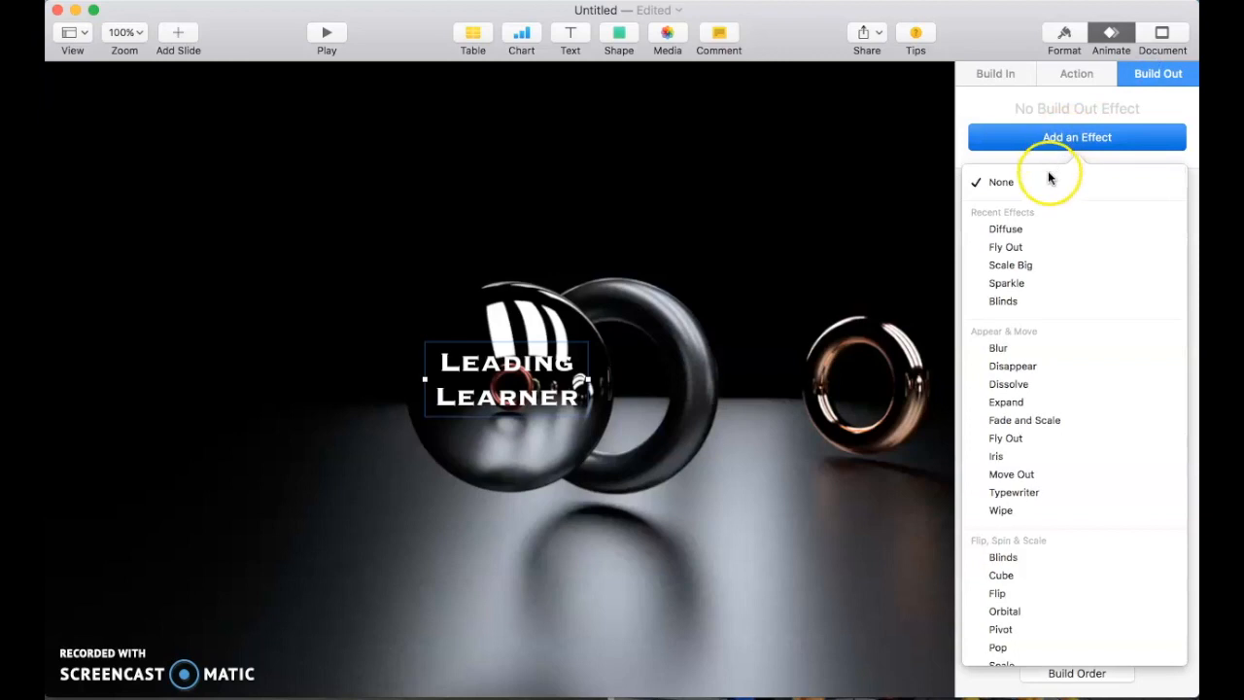
click(1042, 230)
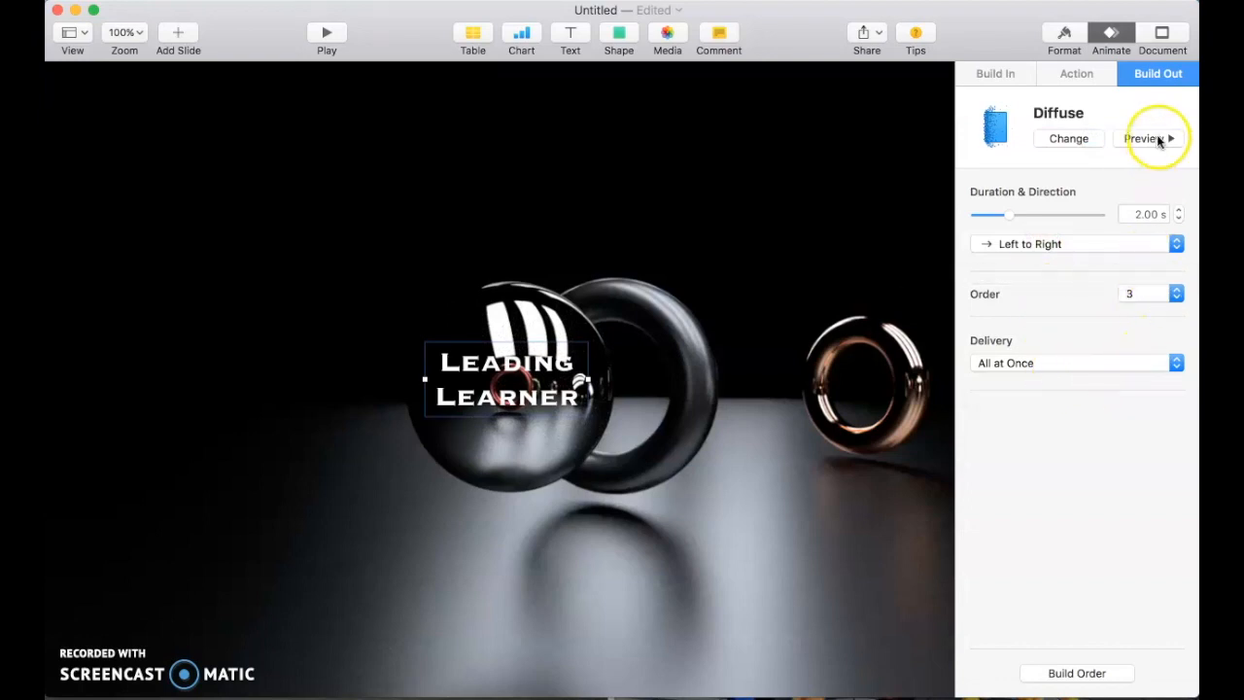
In the build order, make the text's Trace build start automatically and chain the movie's start to it.
click(1094, 675)
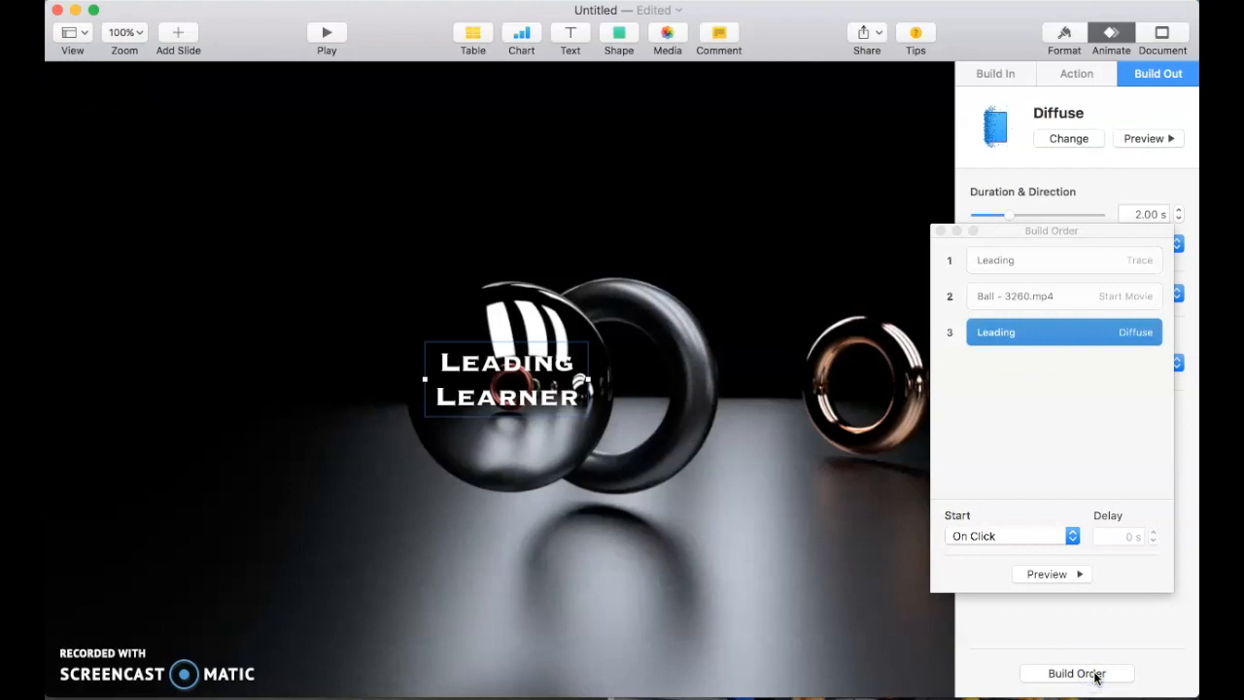
click(1032, 263)
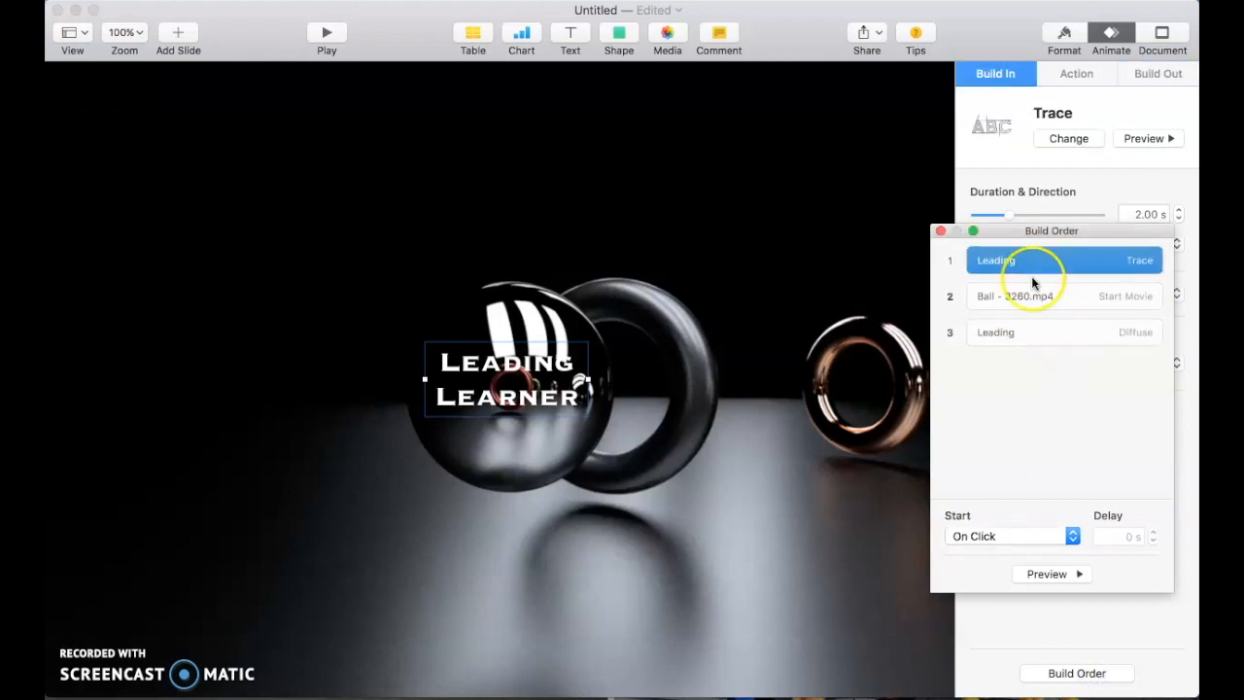
click(995, 535)
click(993, 552)
click(1022, 299)
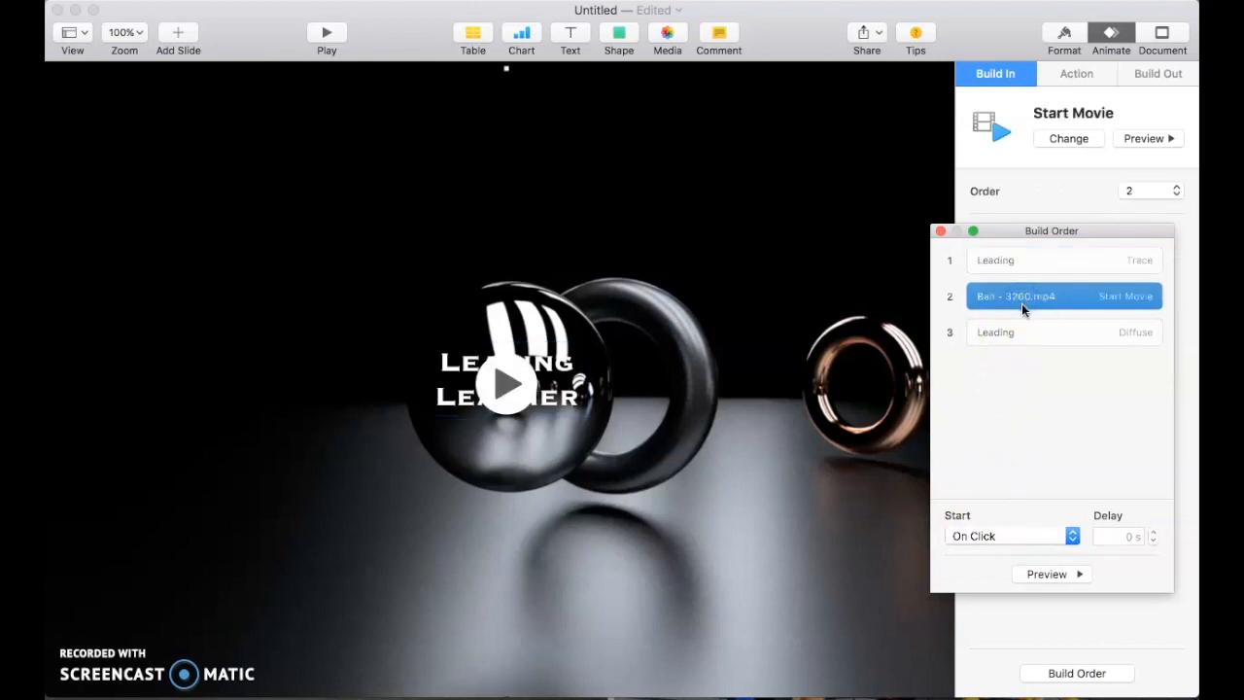
click(1012, 535)
click(981, 552)
Set the text's Diffuse build to start After Build 2.
click(1016, 326)
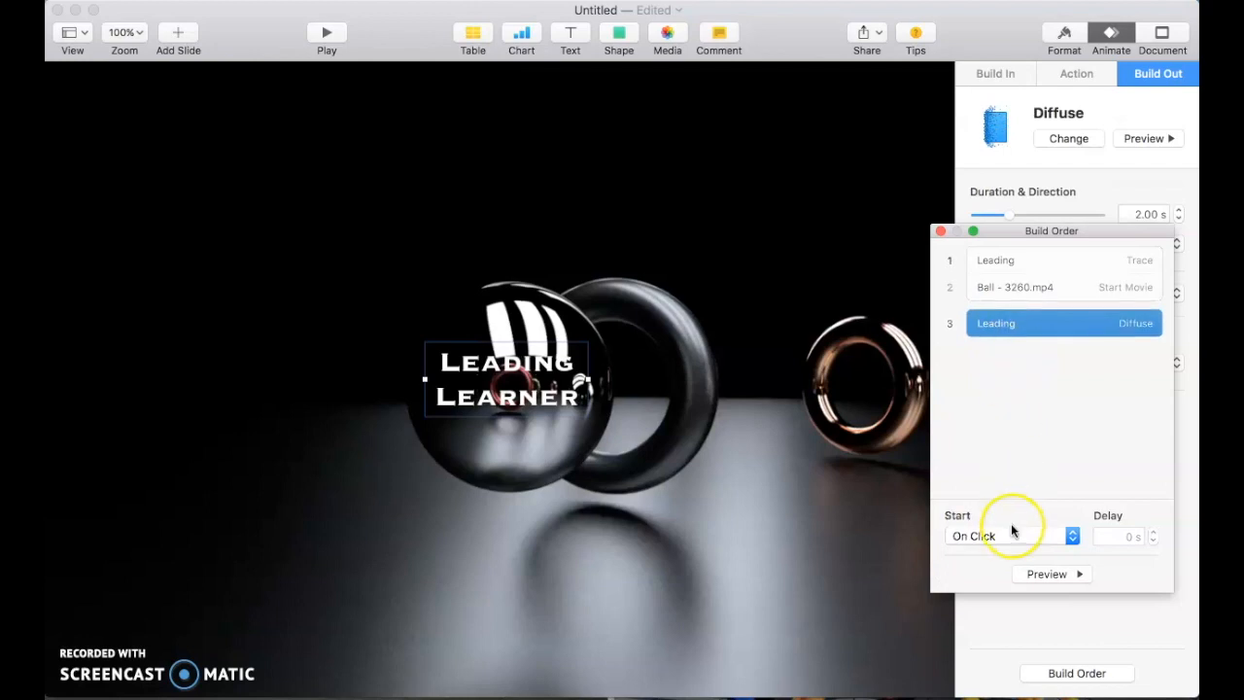
click(998, 539)
click(996, 551)
Preview the build sequence, close the build order, and play the slideshow before returning to the slide.
click(1036, 573)
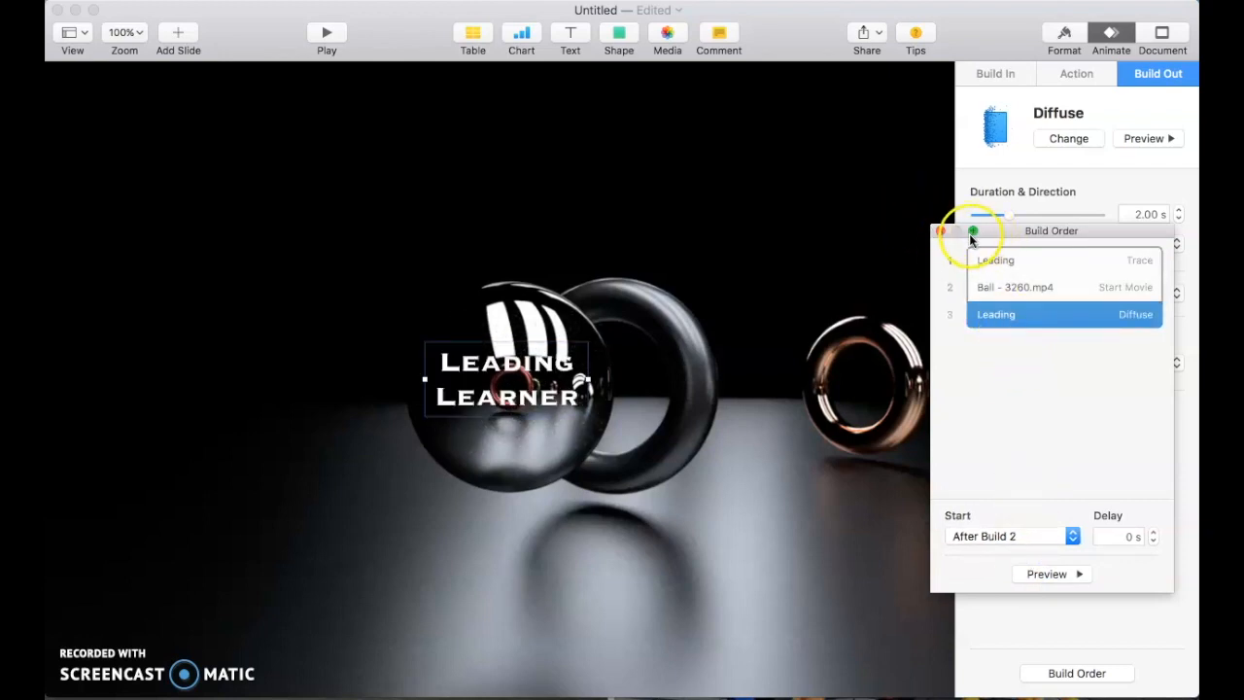
click(940, 230)
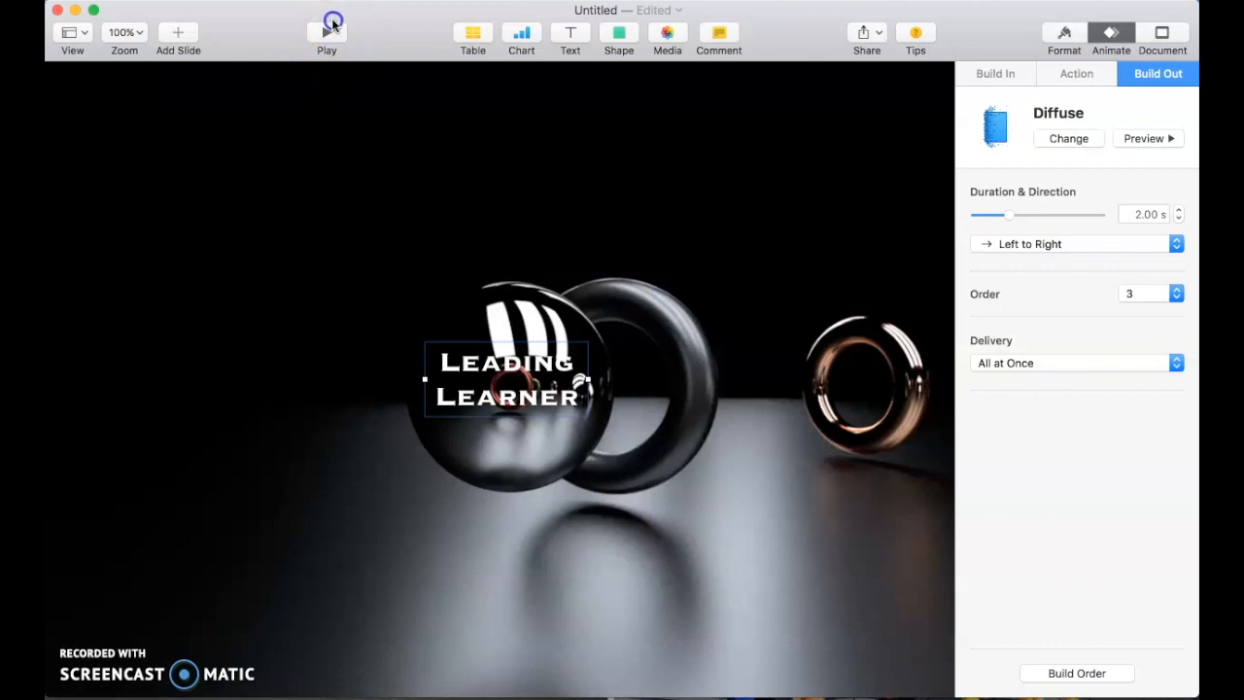
click(330, 36)
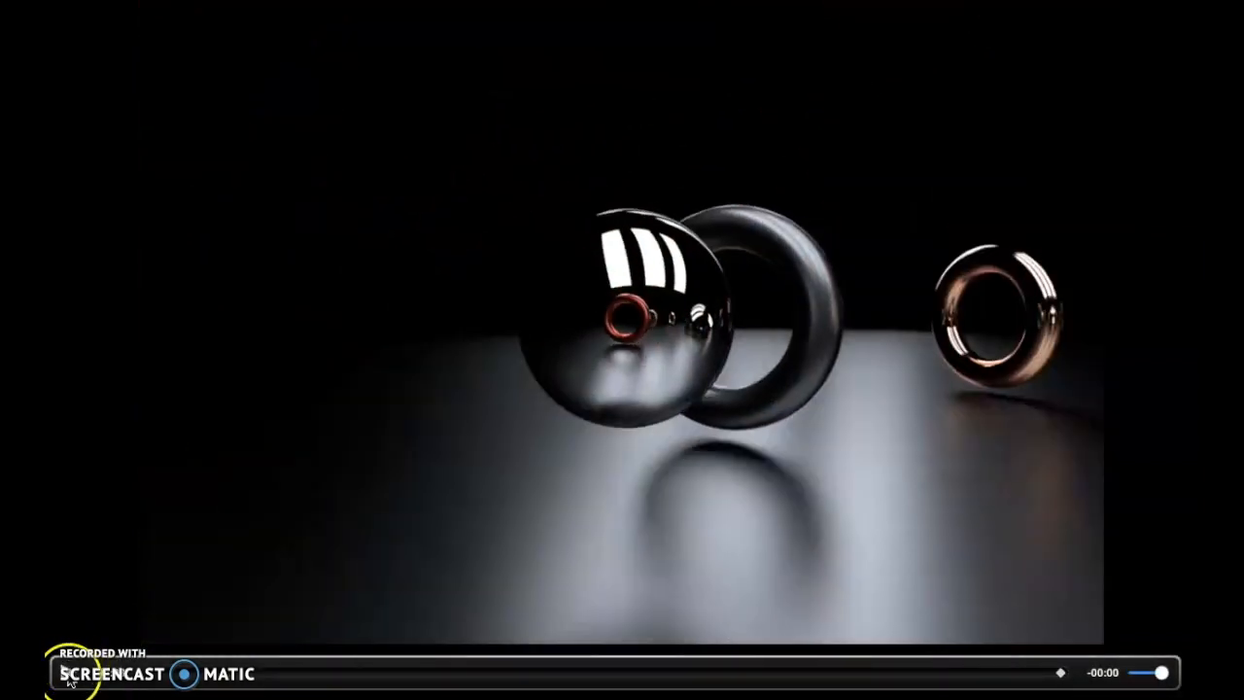
key(Escape)
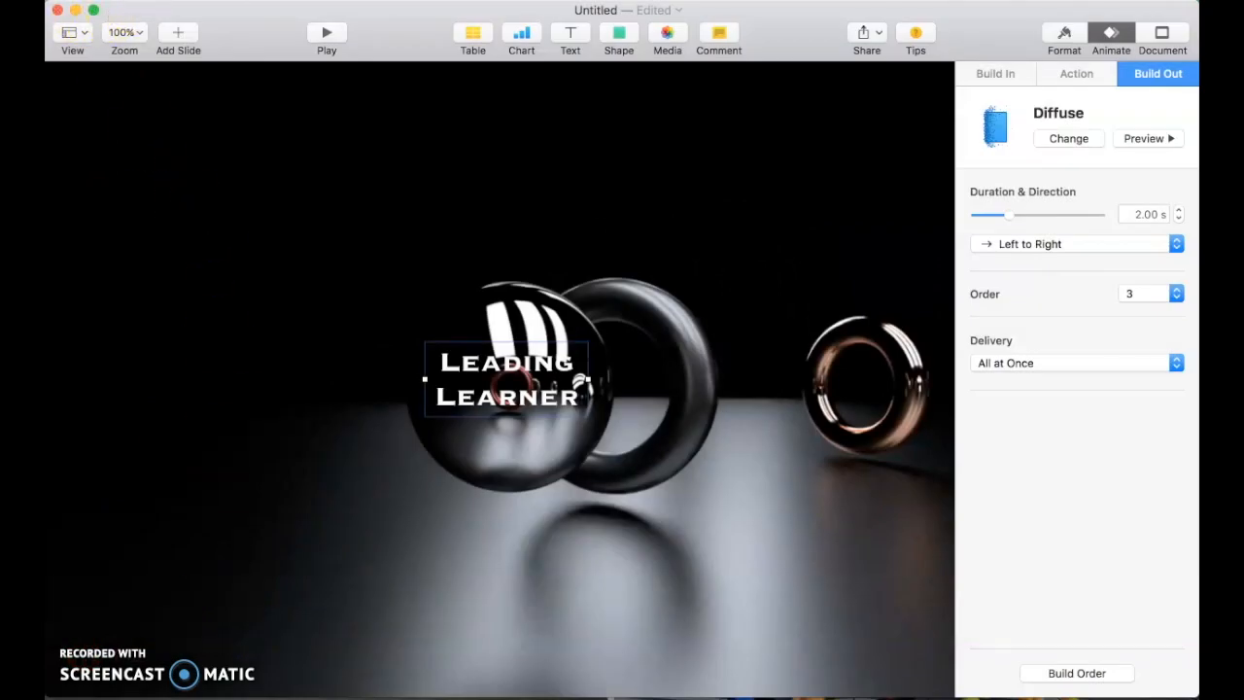
Set up a self-playing 1024x768 QuickTime export with 0 seconds before the next slide and 0 seconds before the next build.
click(167, 1)
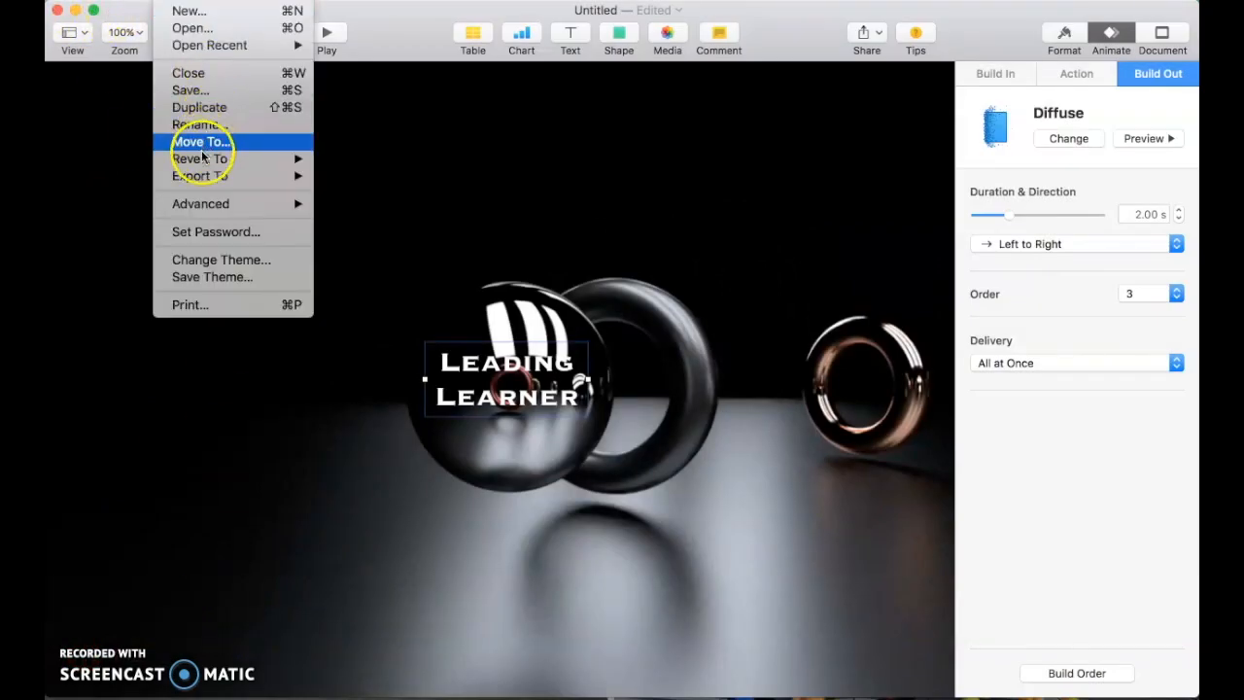
mouse_move(202, 163)
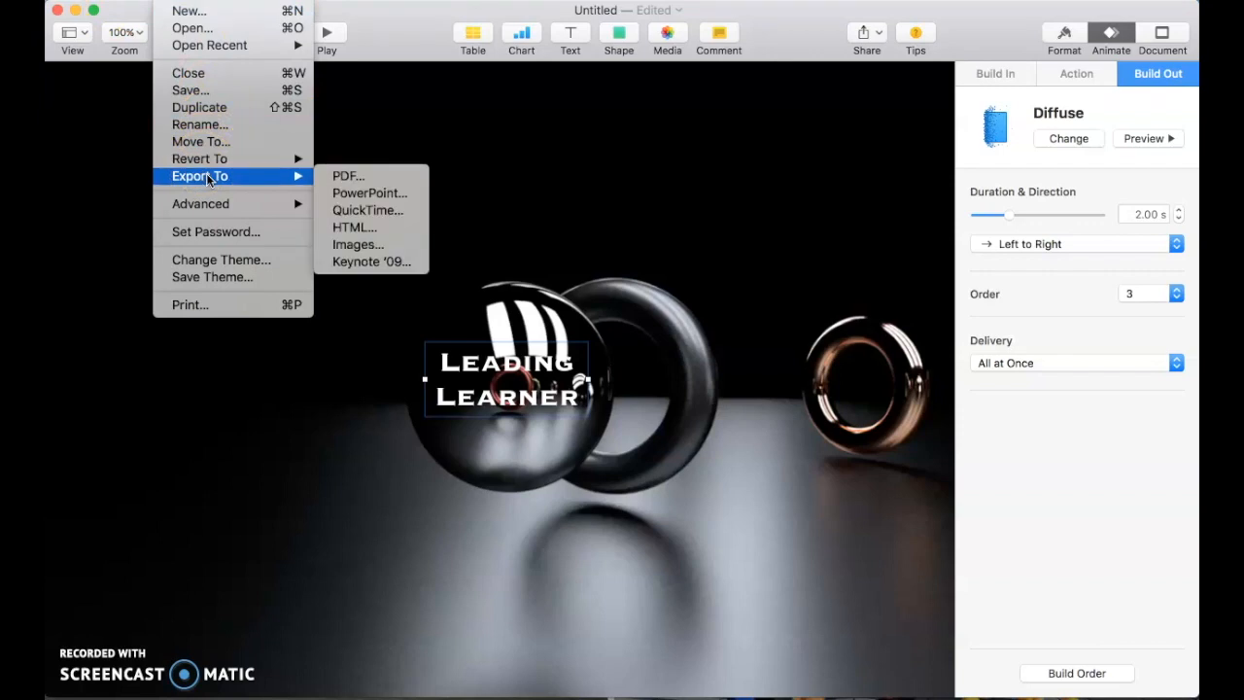
click(362, 216)
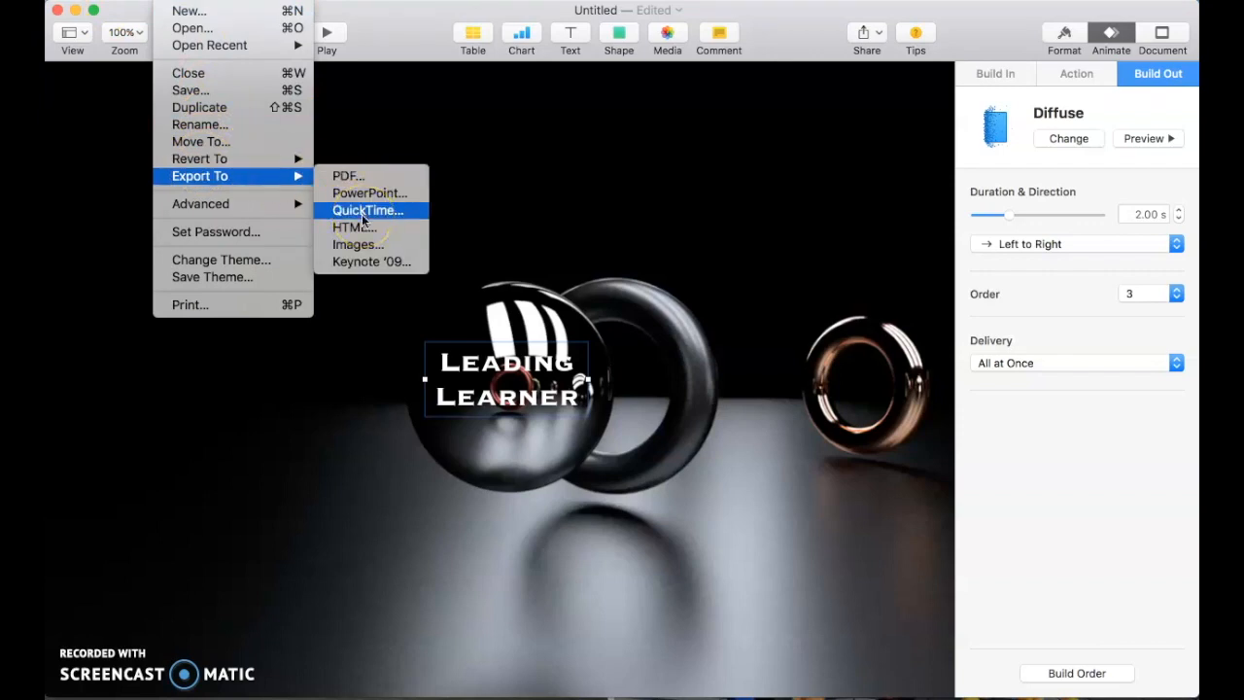
click(362, 216)
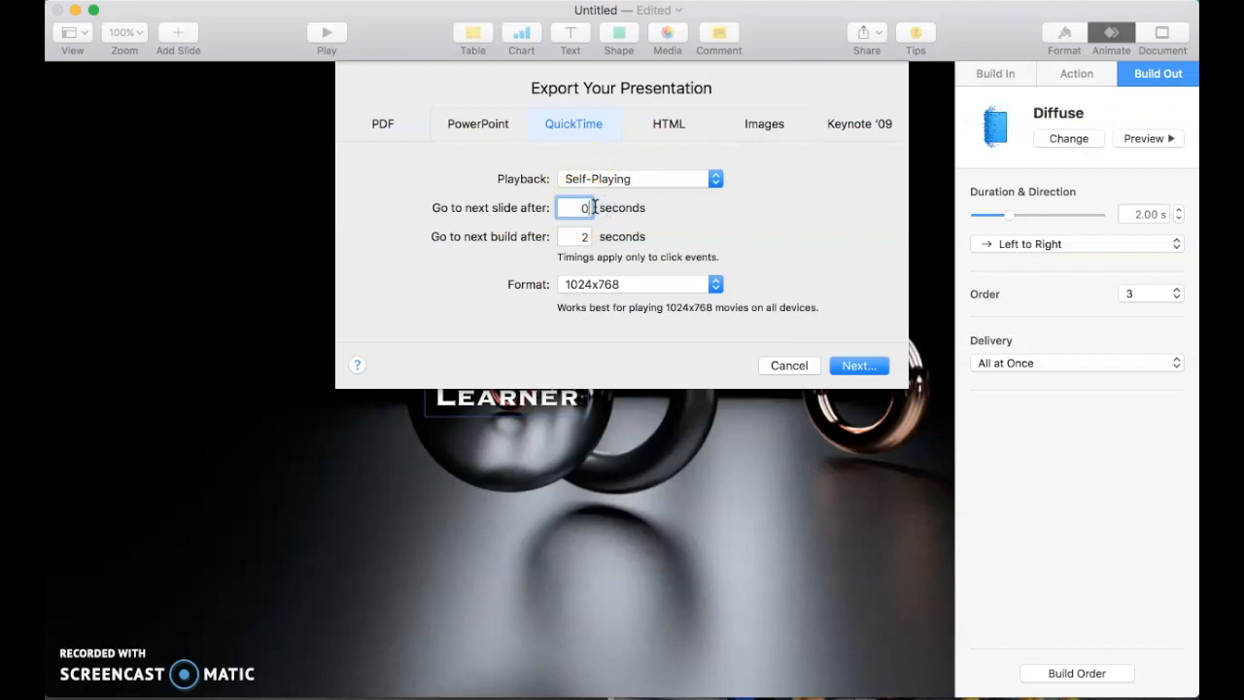
click(588, 237)
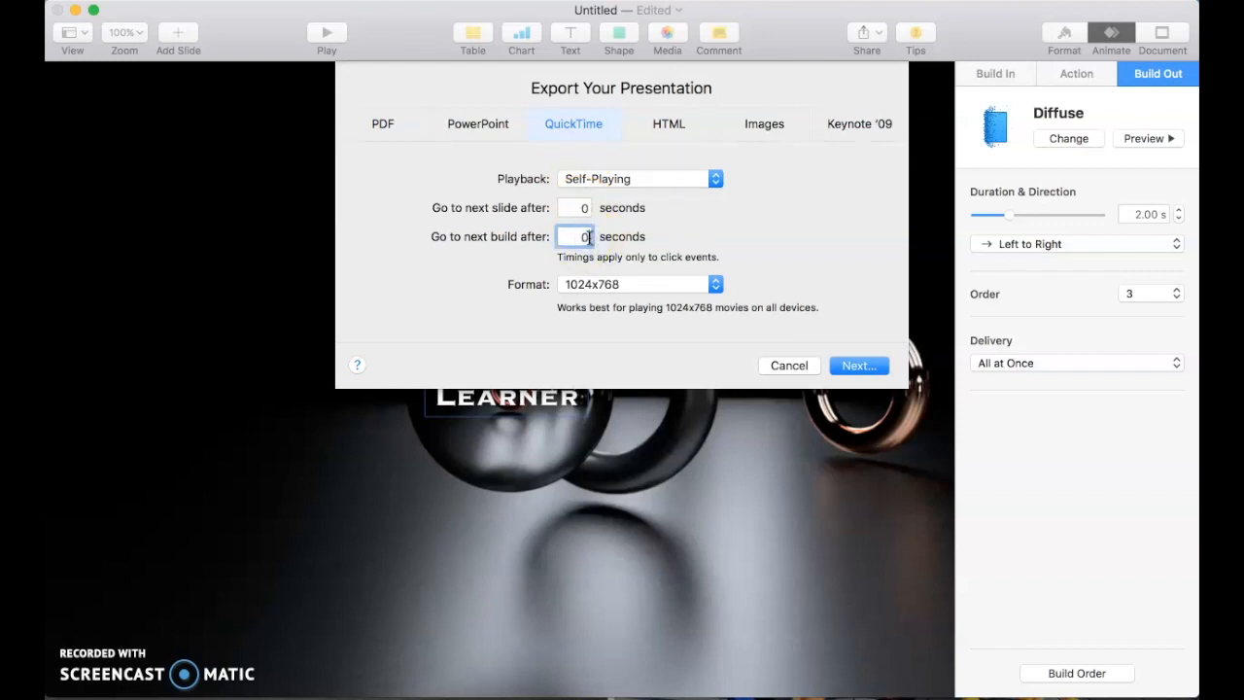
Name the movie file "tutorial in" and export it to the Desktop.
click(859, 365)
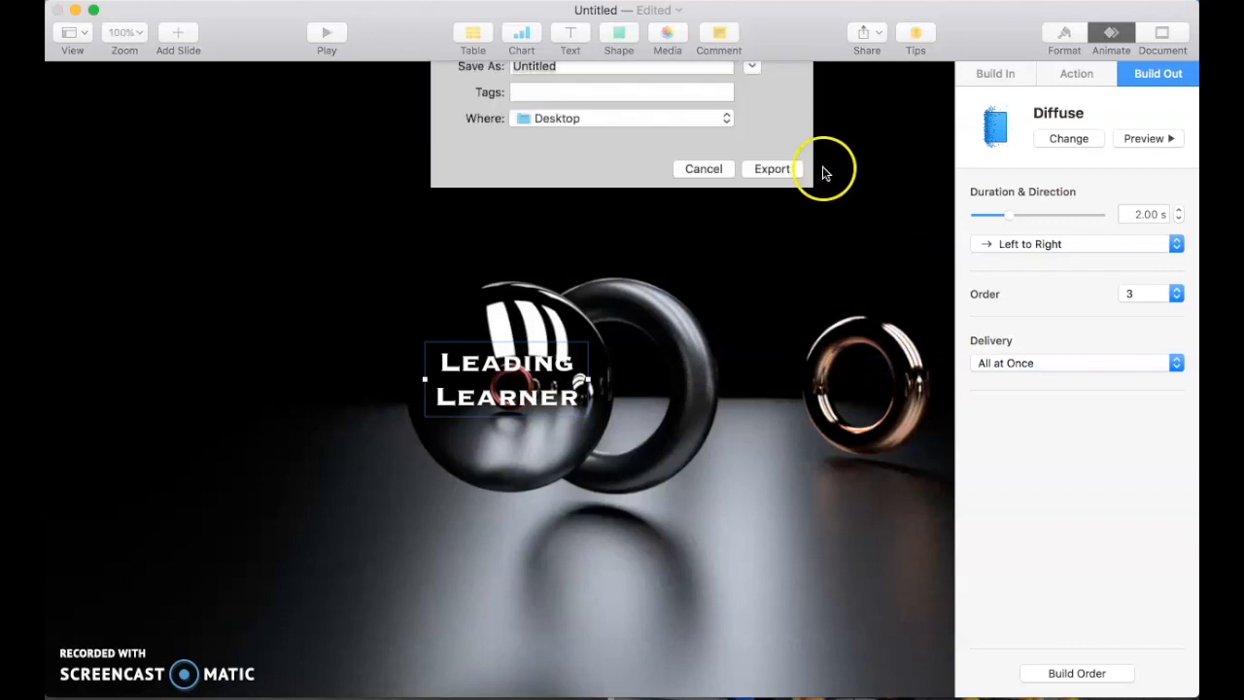
click(550, 93)
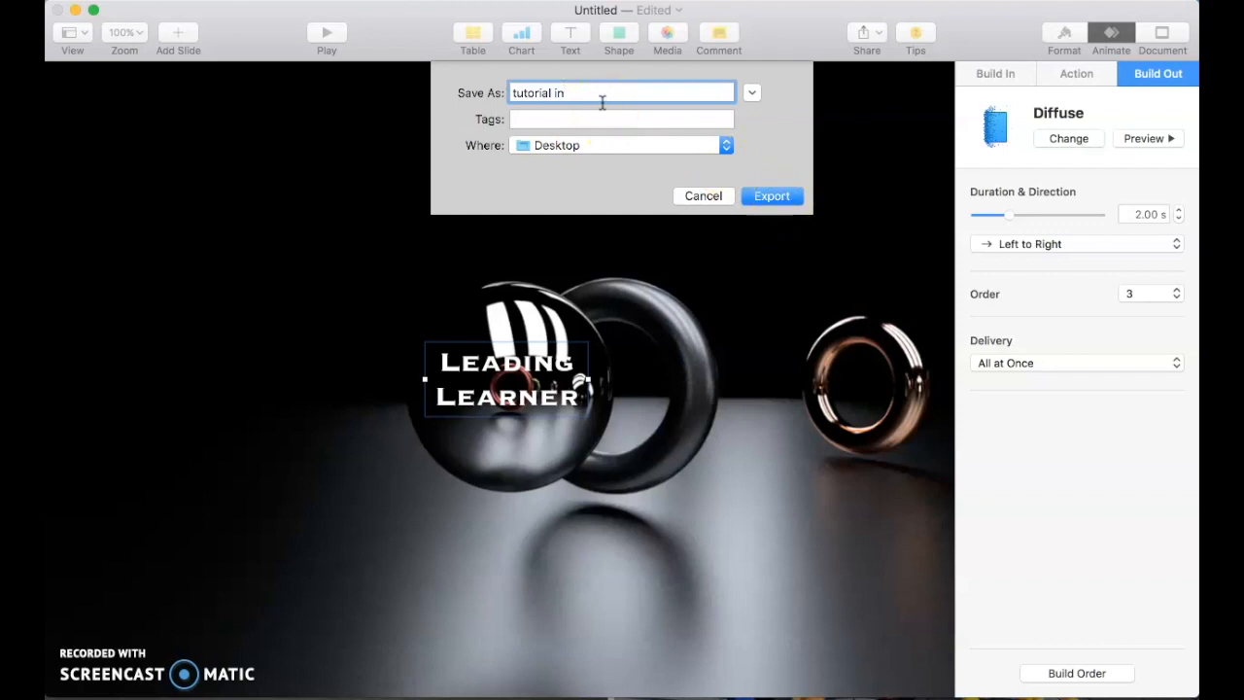
click(774, 197)
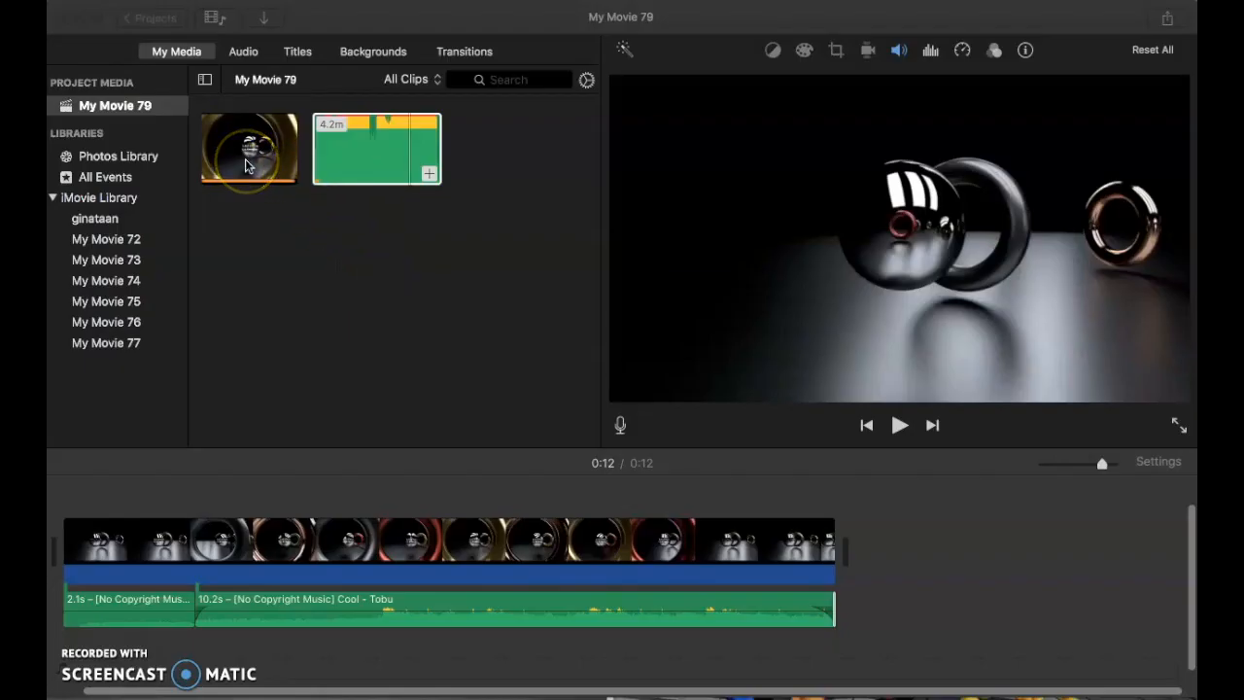
In iMovie, look over the title clip and music clip of My Movie 79, and play the timeline from its beginning.
mouse_move(246, 167)
mouse_down()
mouse_move(270, 430)
mouse_move(255, 456)
mouse_move(263, 161)
mouse_up()
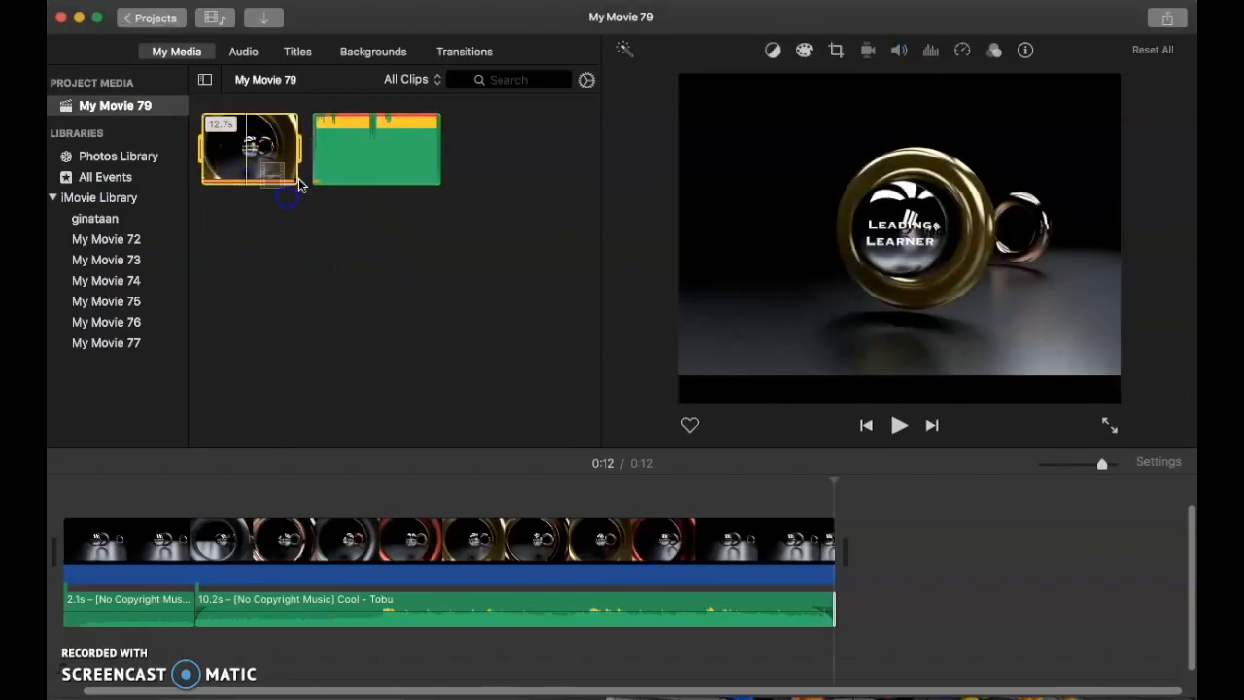
drag(353, 153, 358, 255)
click(63, 601)
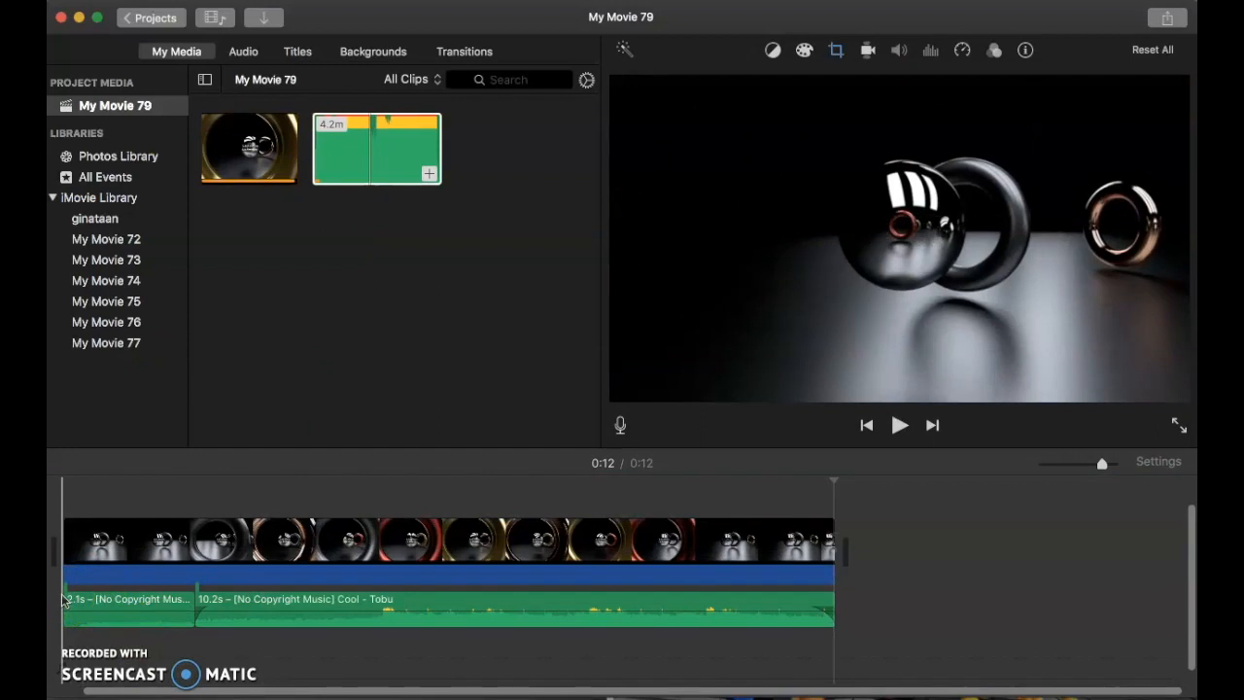
key(space)
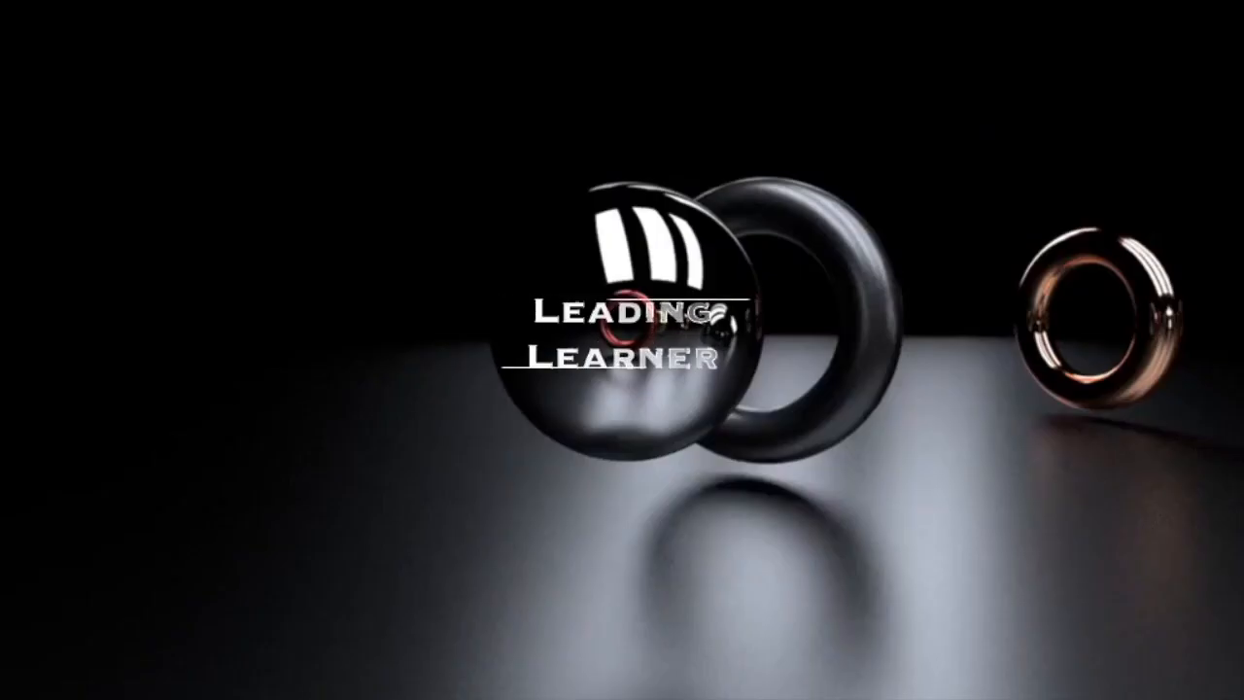